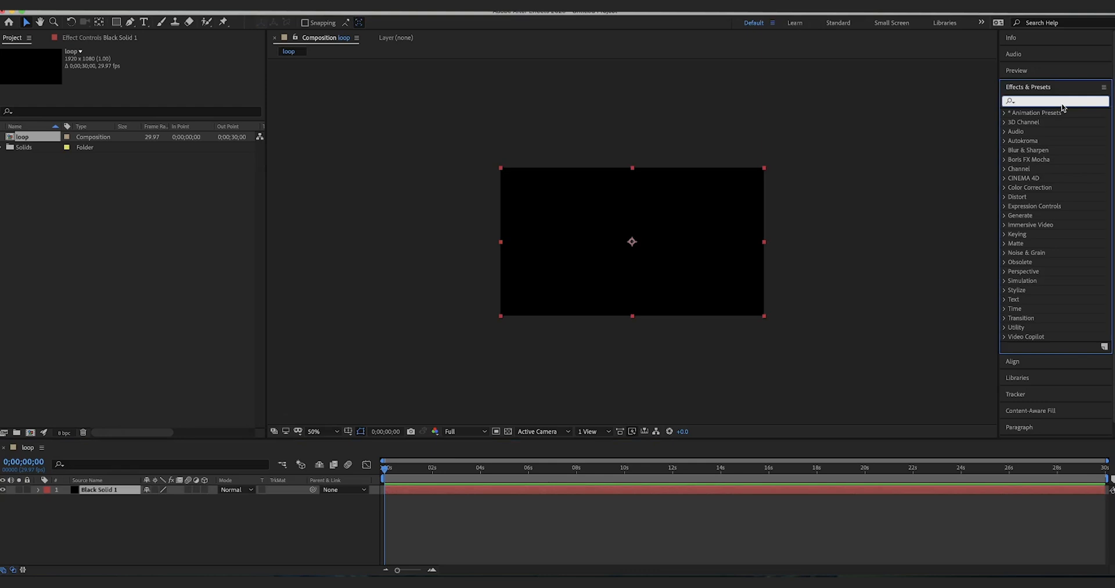
Step: Apply the Fractal Noise effect to the black solid with the Dynamic Progressive fractal type
text(frac)
double_click(1055, 187)
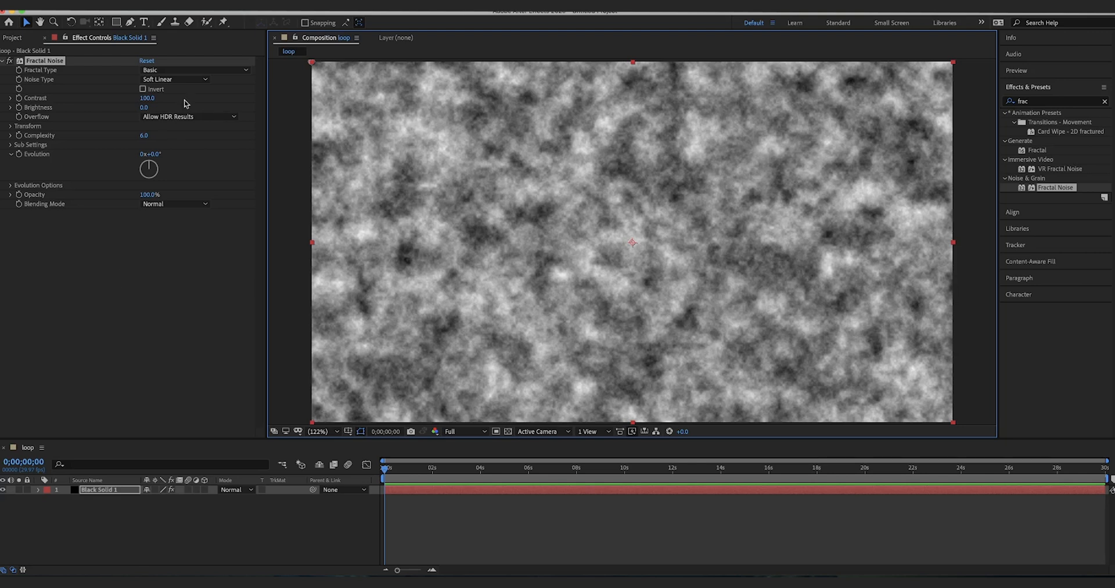
click(217, 70)
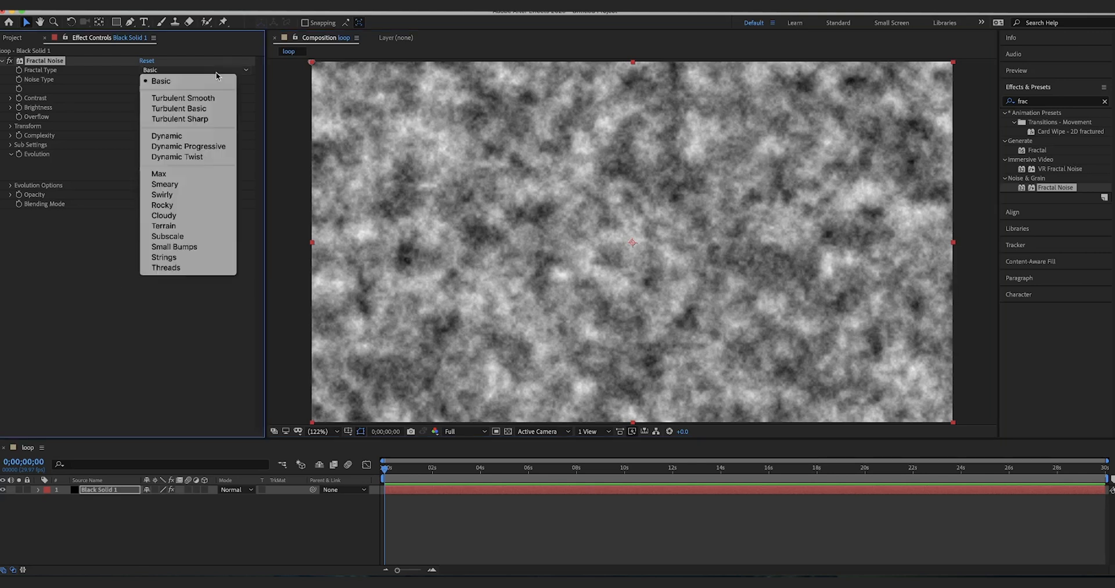
click(201, 151)
Step: Set the Fractal Noise to Spline noise type, inverted, with contrast 201 and brightness -11
click(175, 79)
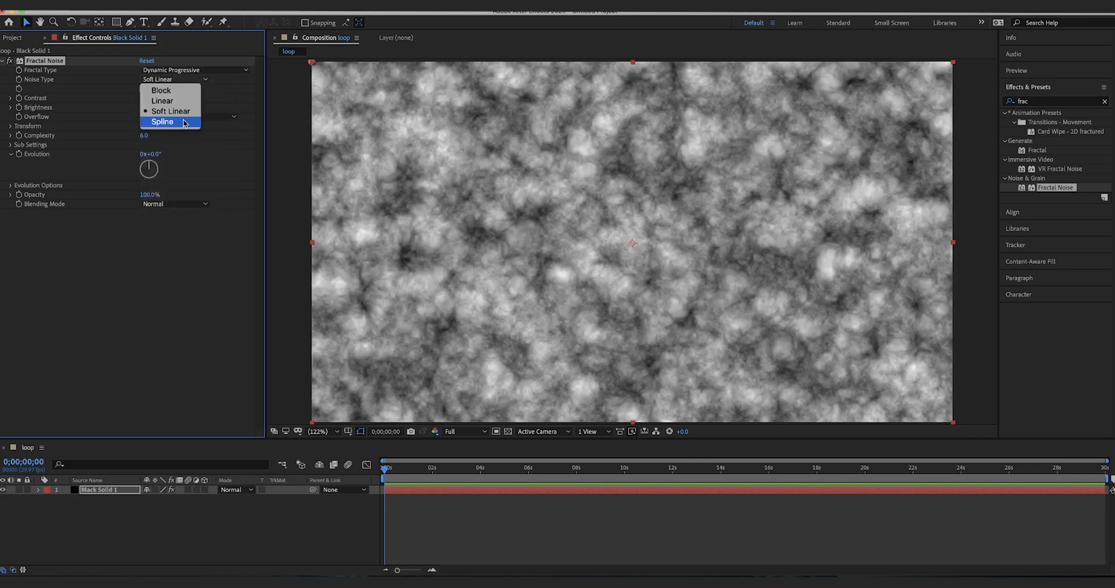
click(184, 123)
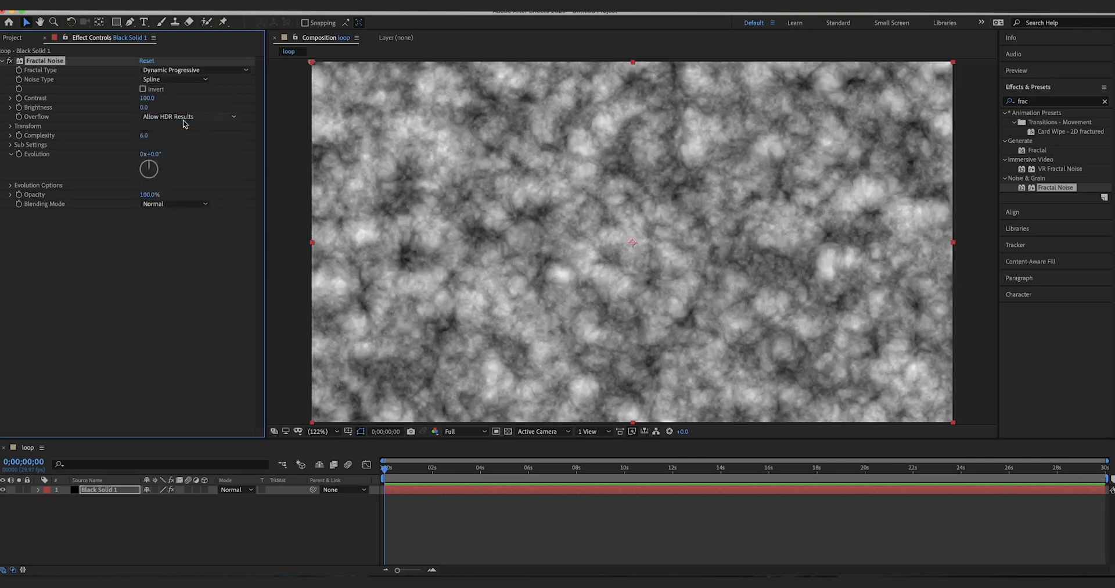
click(142, 89)
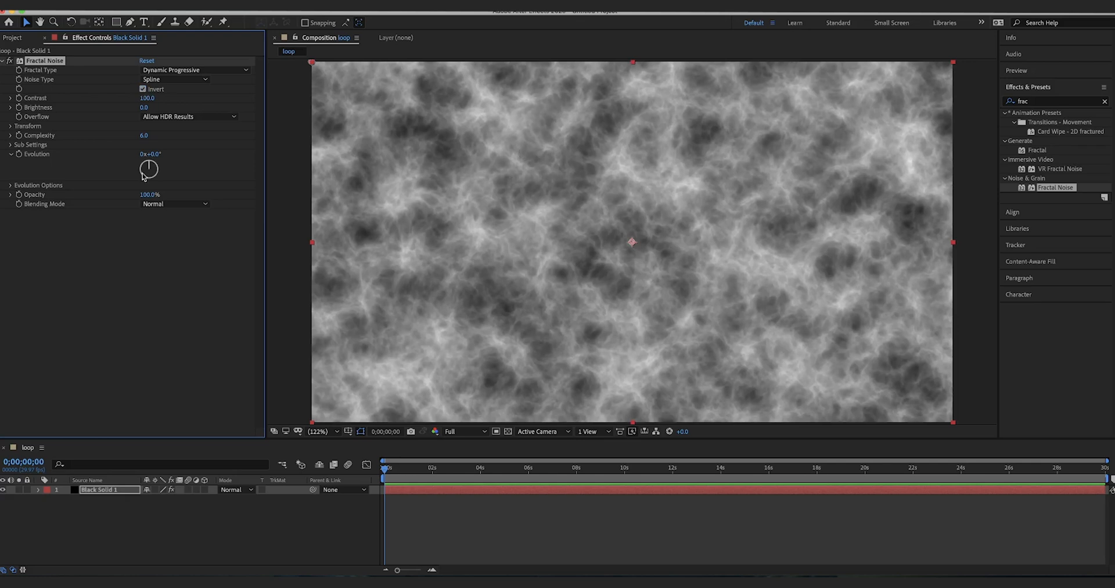
mouse_move(146, 98)
mouse_down()
mouse_move(205, 98)
mouse_move(140, 111)
mouse_up()
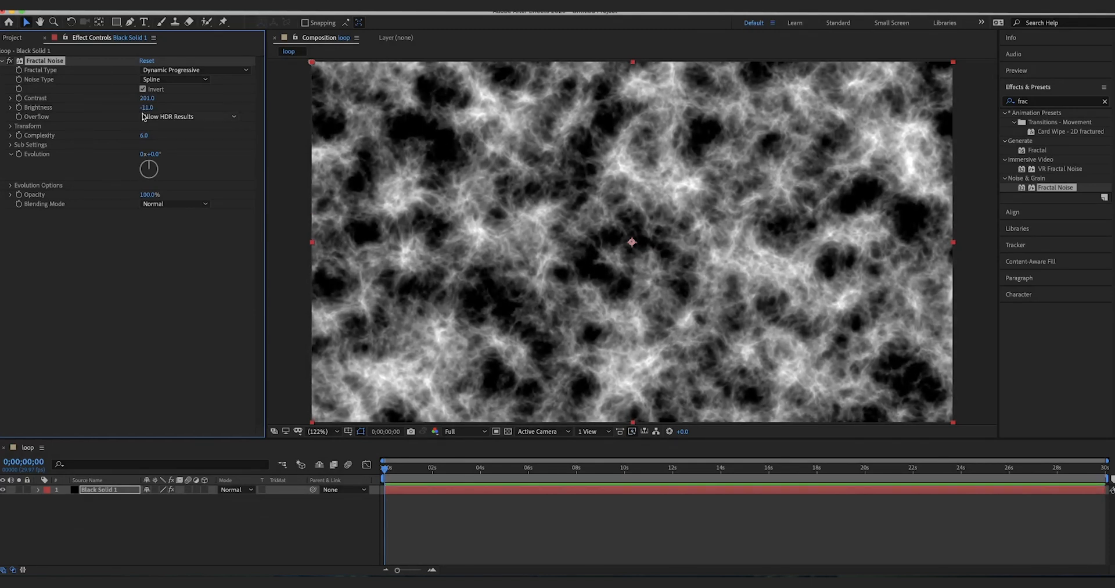
Step: Duplicate the Fractal Noise solid layer twice
click(112, 490)
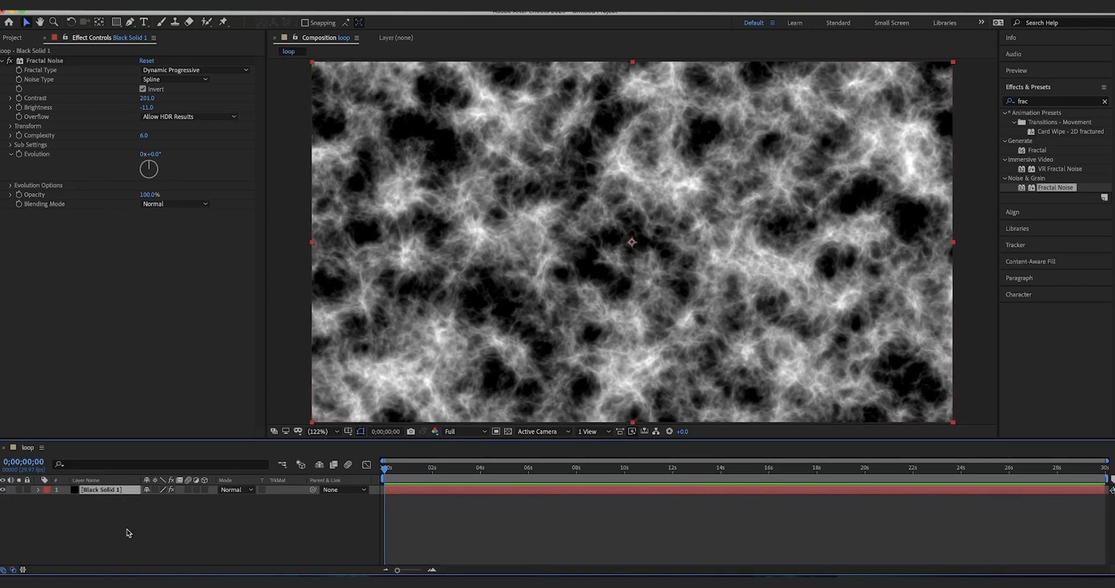
key(ctrl+d)
key(ctrl+d)
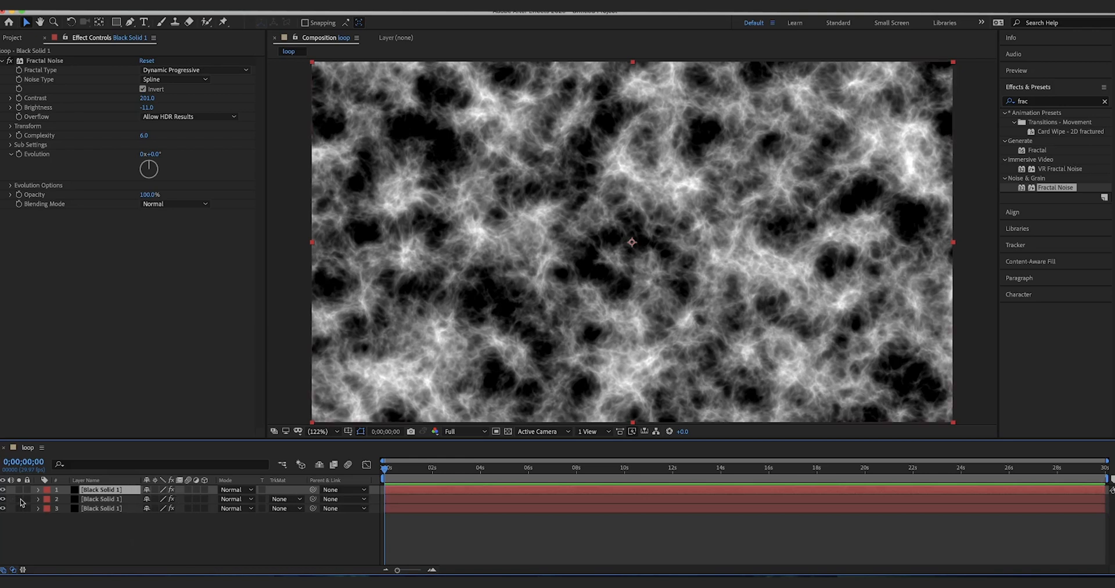
Step: Label the second solid layer Blue and the third one Green
click(47, 499)
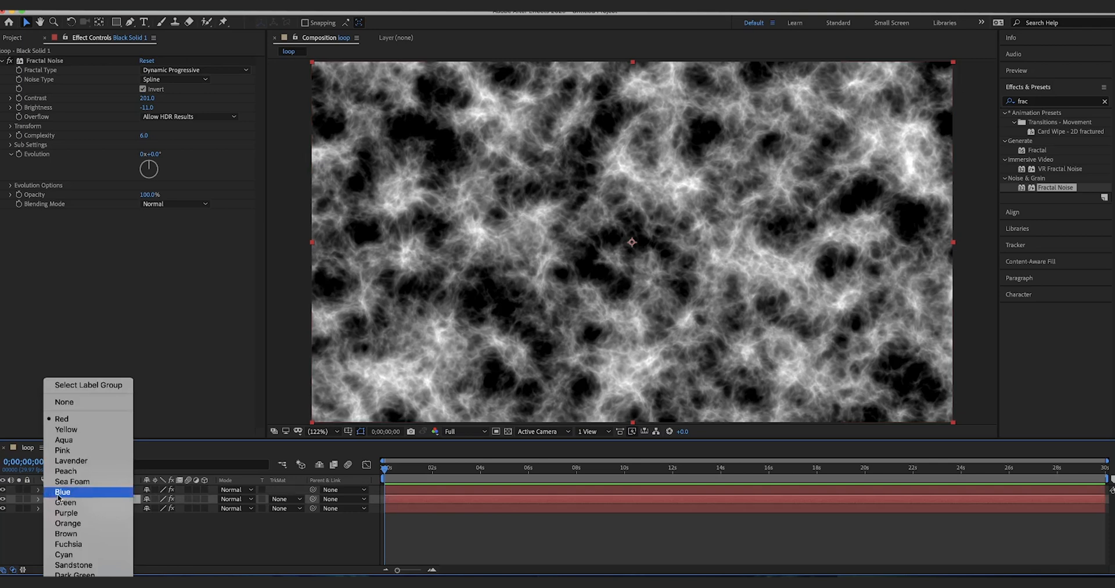
click(60, 491)
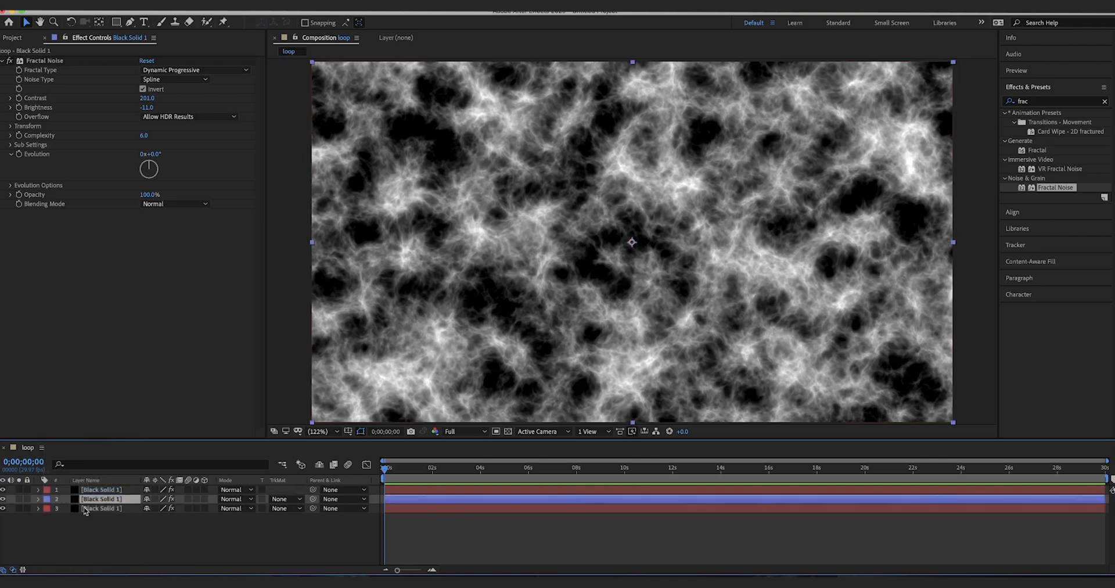
click(46, 508)
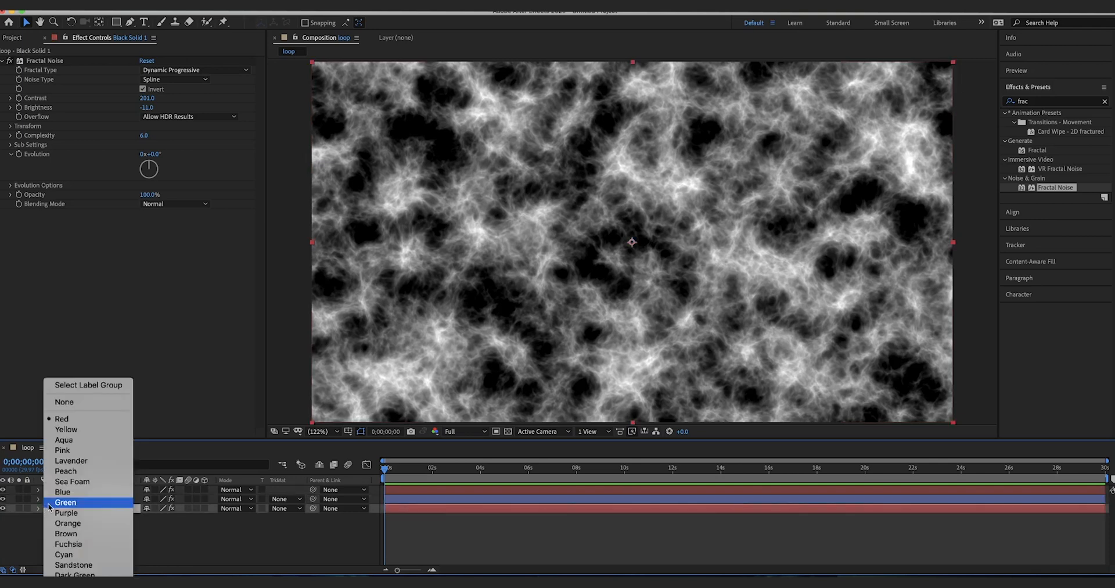
click(49, 503)
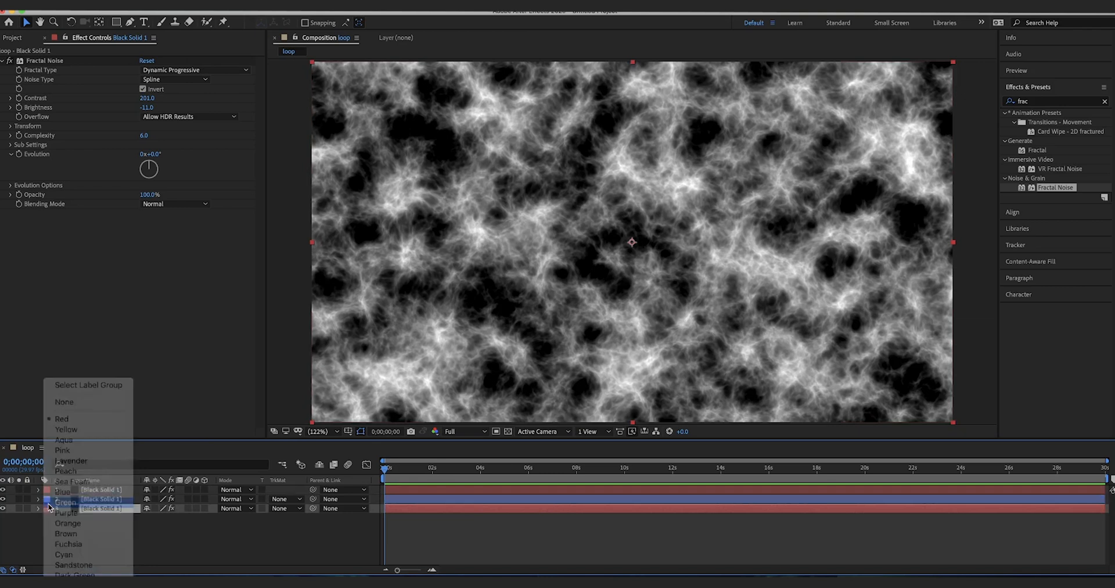
click(480, 525)
Step: Find the Shift Channels effect and apply it to all three solid layers
click(1072, 101)
key(BackSpace)
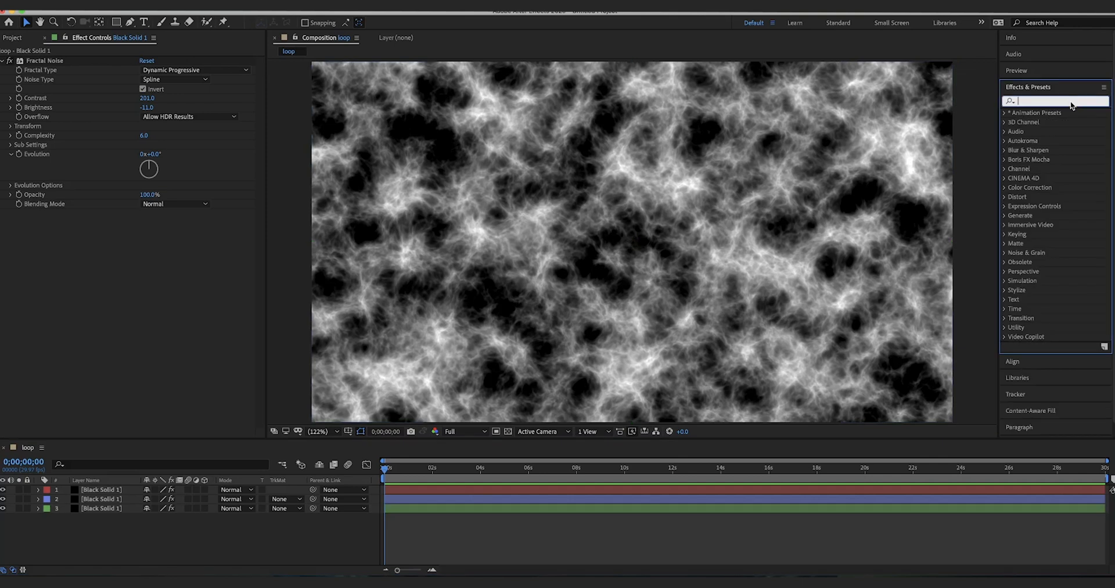
text(shift)
drag(1065, 123, 192, 235)
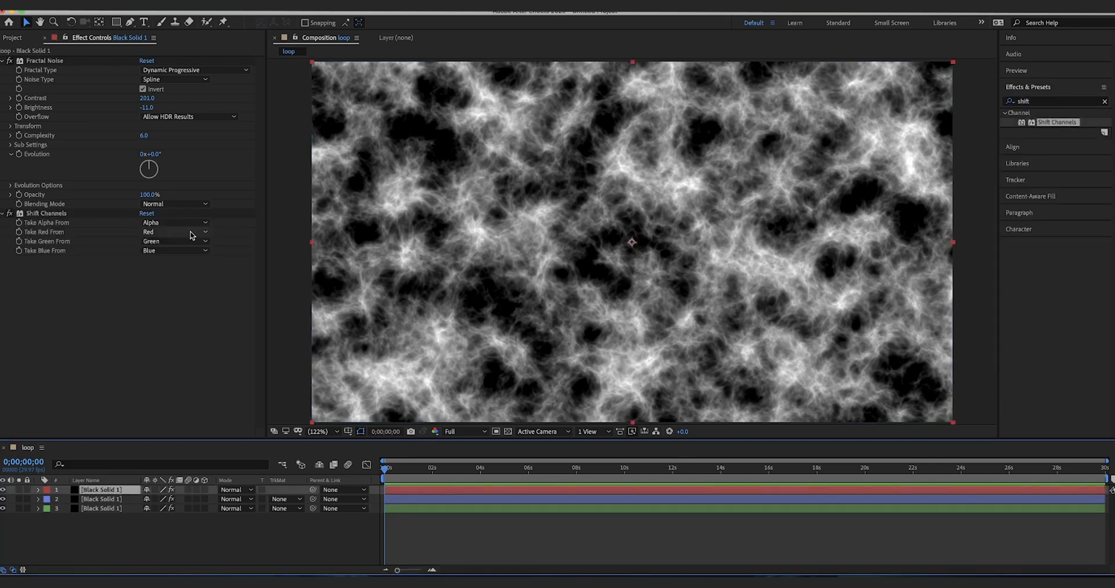
Step: In the red-labelled layer's Shift Channels, set the green and blue sources to Full Off
click(193, 241)
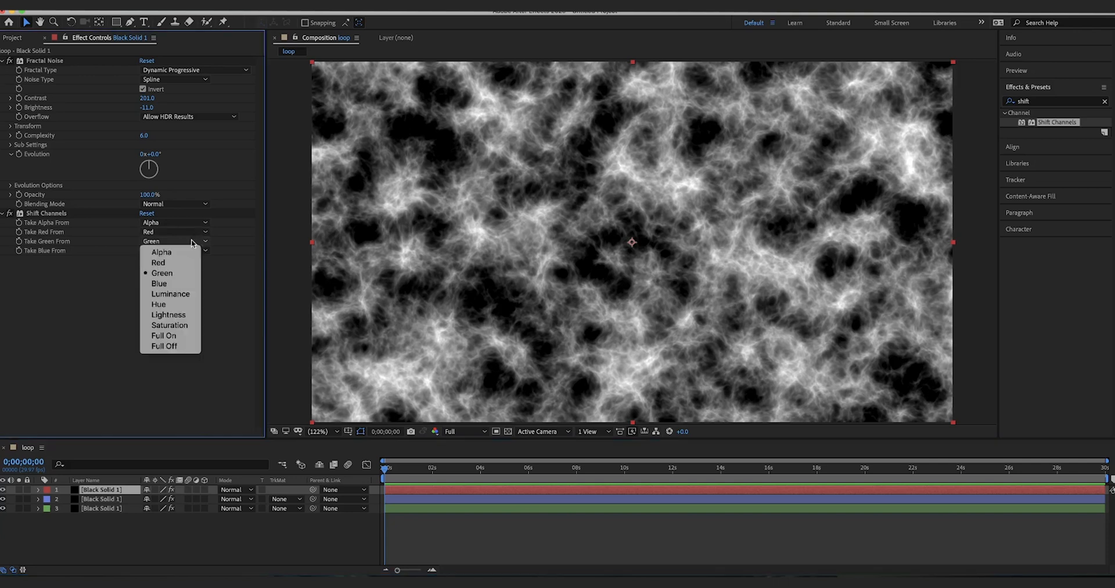
click(169, 346)
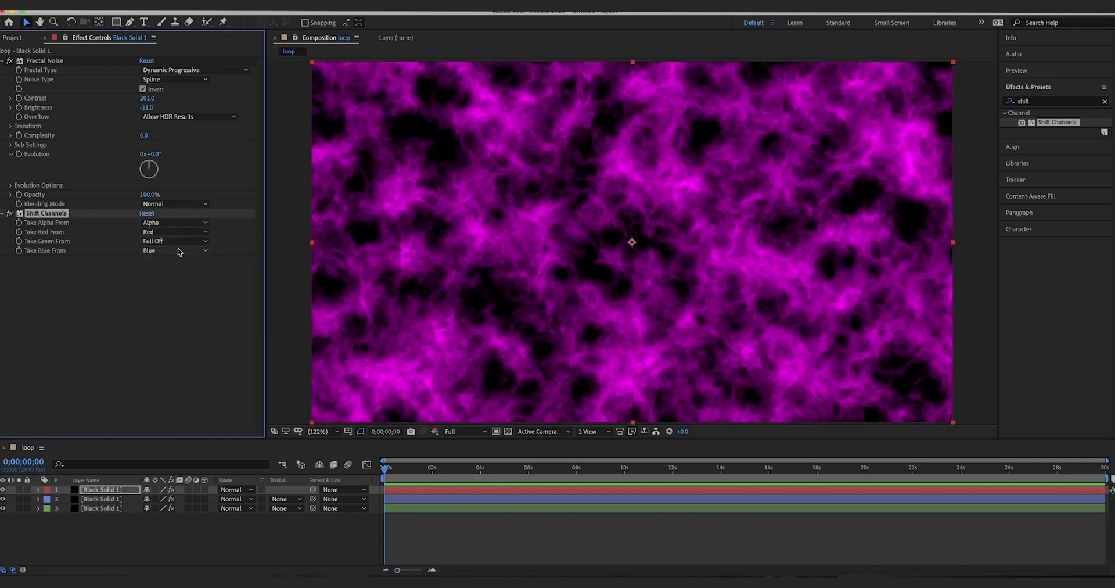
click(180, 250)
click(171, 356)
Step: In the blue-labelled layer's Shift Channels, set the red and green sources to Full Off
key(ctrl+Down)
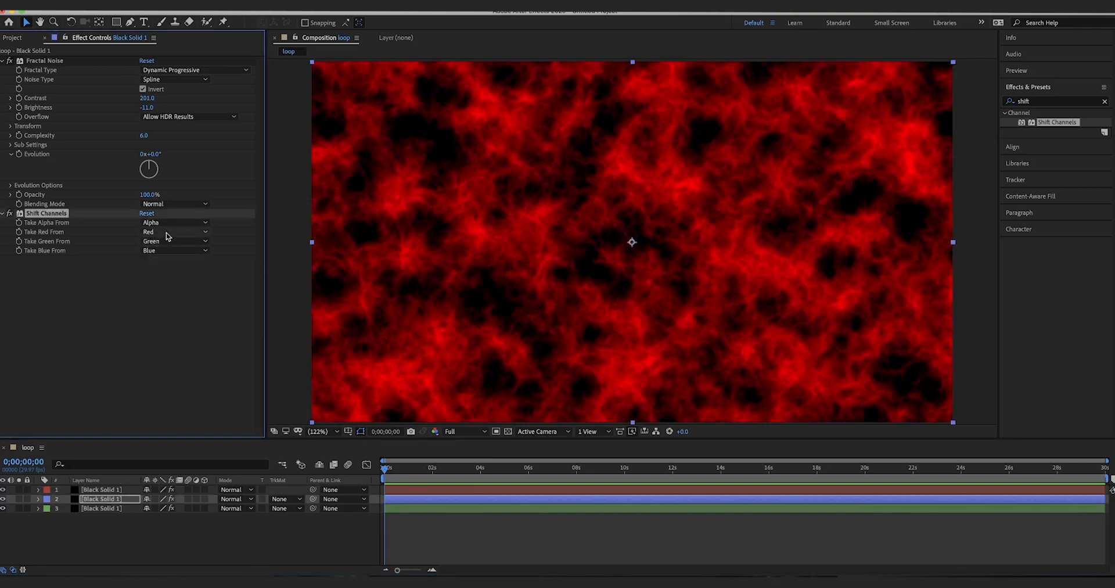
click(168, 231)
click(164, 336)
click(183, 241)
click(164, 345)
Step: In the green-labelled layer's Shift Channels, set the red and blue sources to Full Off
key(ctrl+Down)
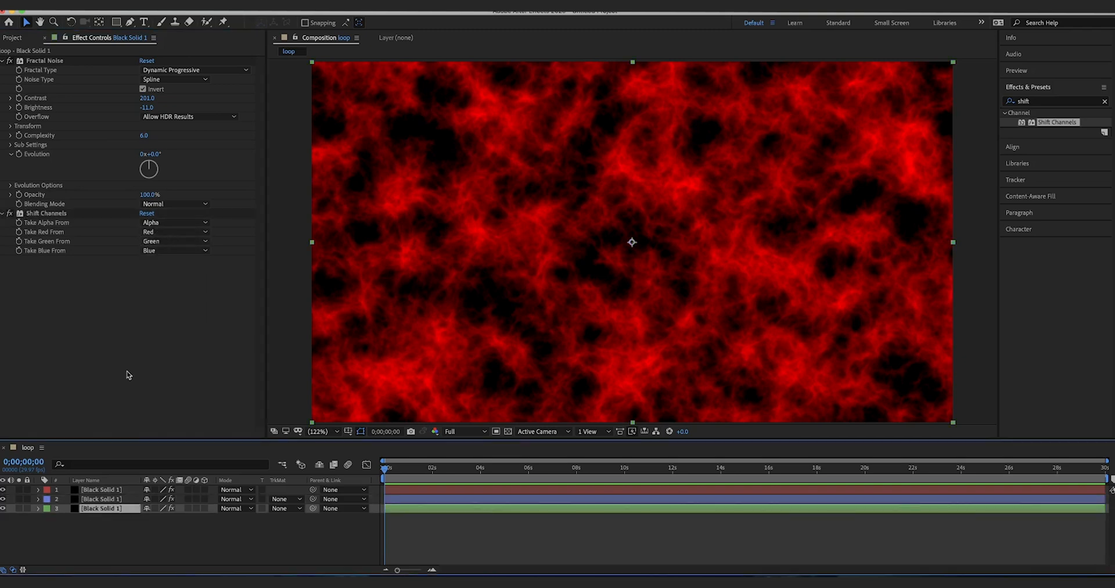
click(176, 231)
click(164, 336)
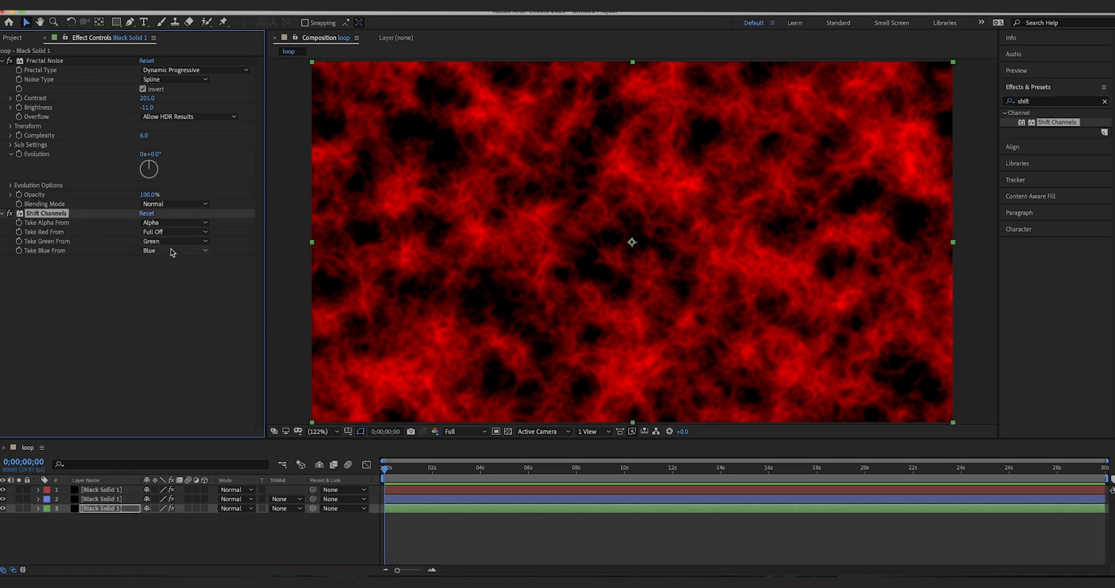
click(173, 251)
click(164, 355)
Step: Set the blending mode of all three solid layers to Screen
click(101, 489)
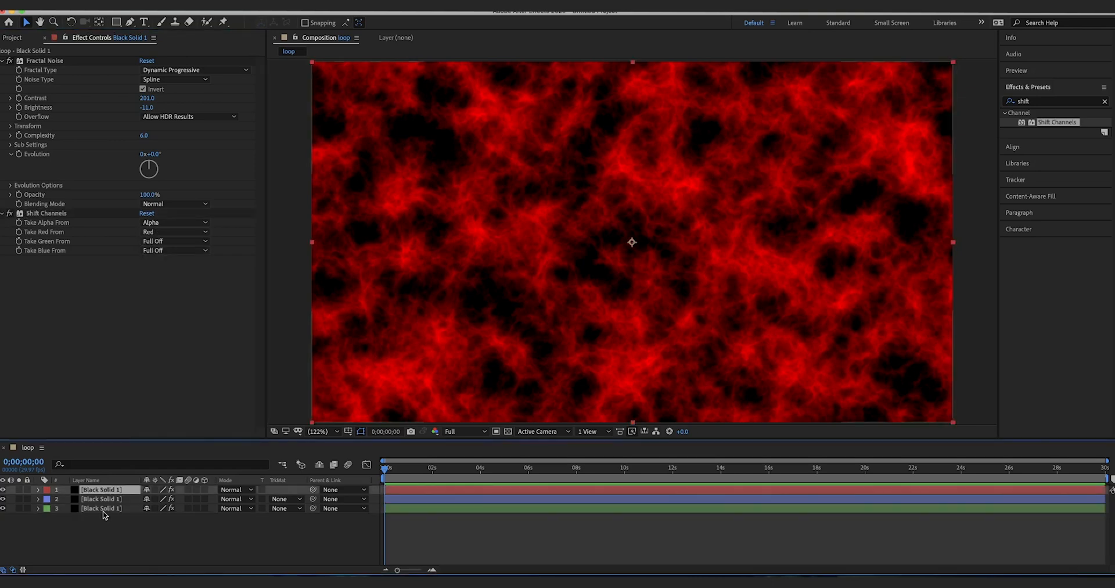
shift+click(103, 508)
click(244, 489)
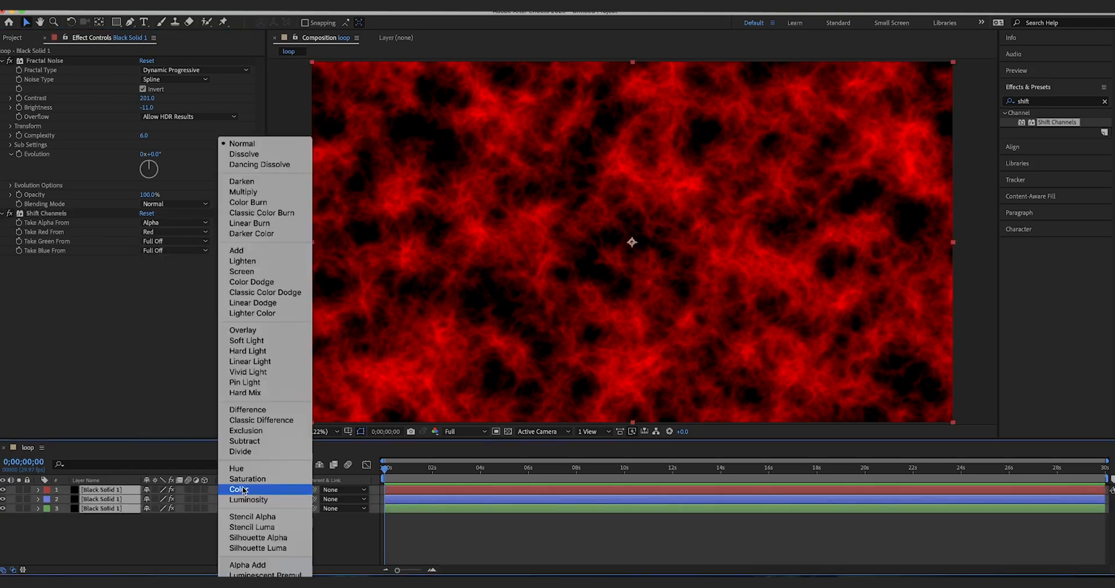
click(243, 271)
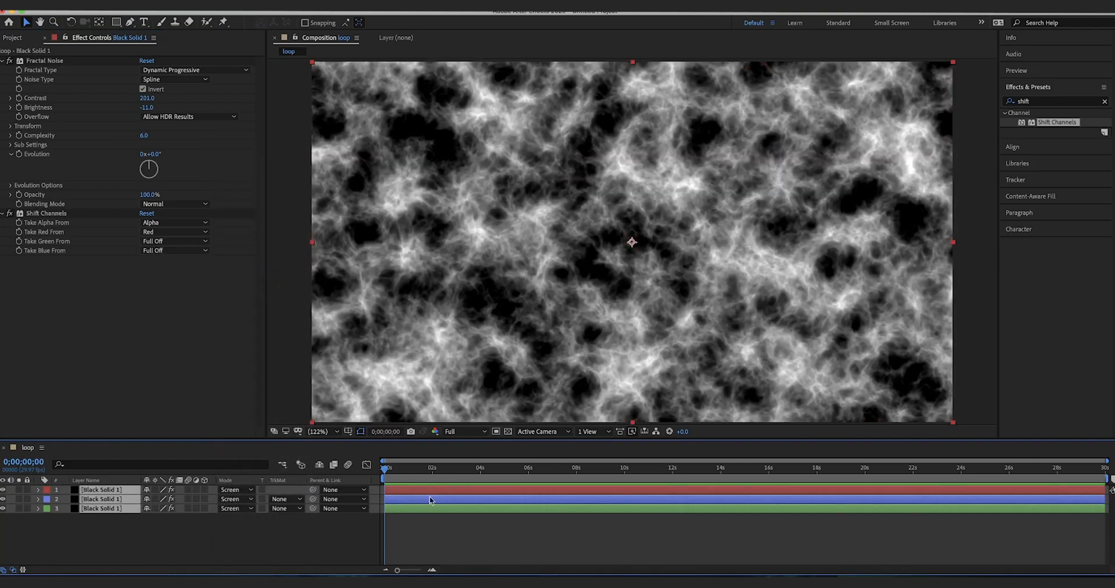
click(228, 548)
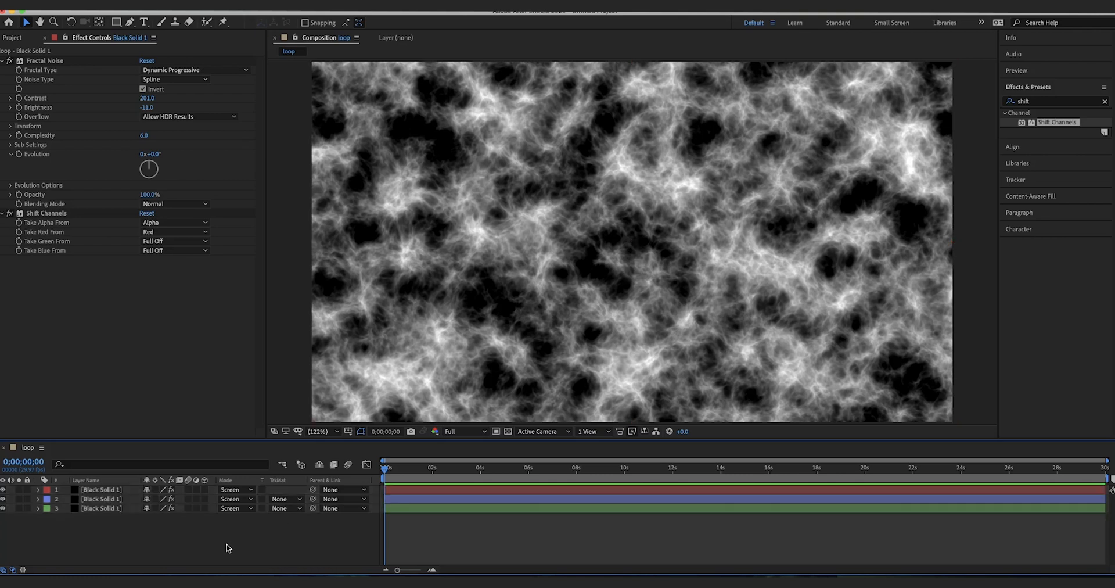
Step: Set the Fractal Noise random seed of the red-labelled layer to 310 in its evolution options
click(103, 490)
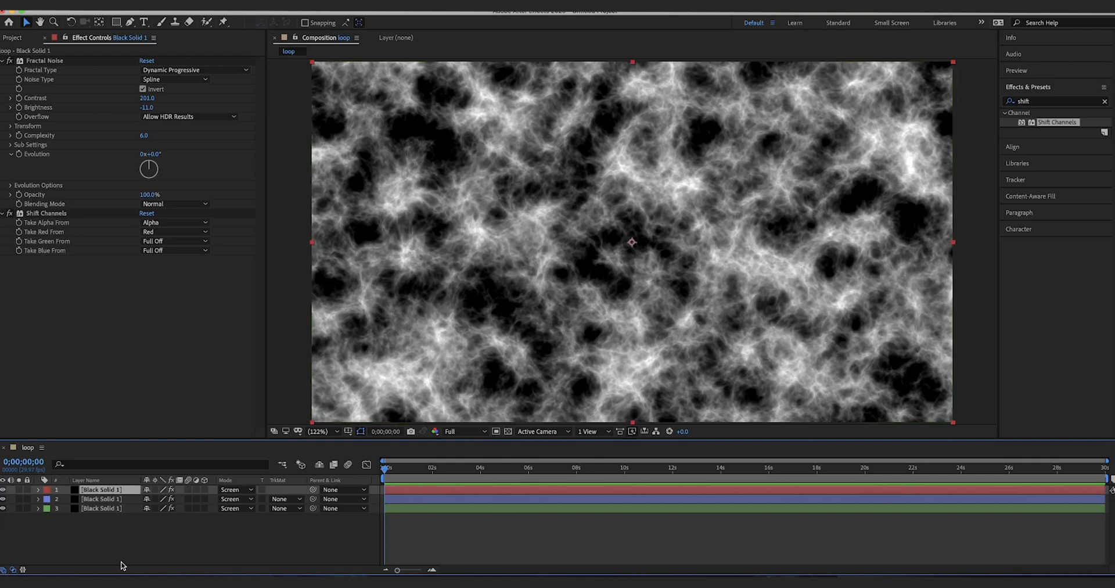
click(10, 186)
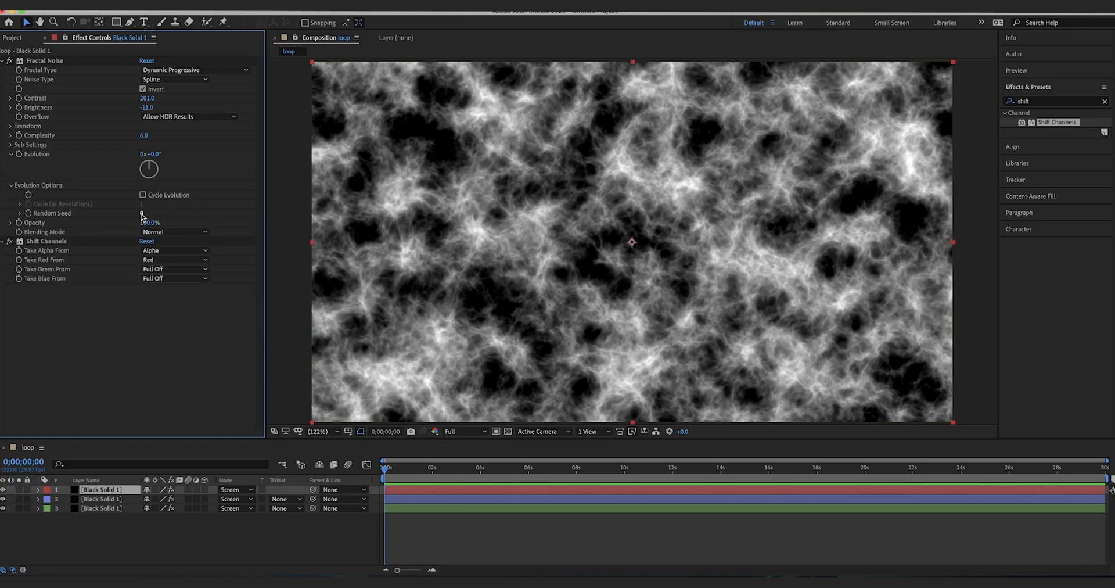
drag(141, 216, 156, 215)
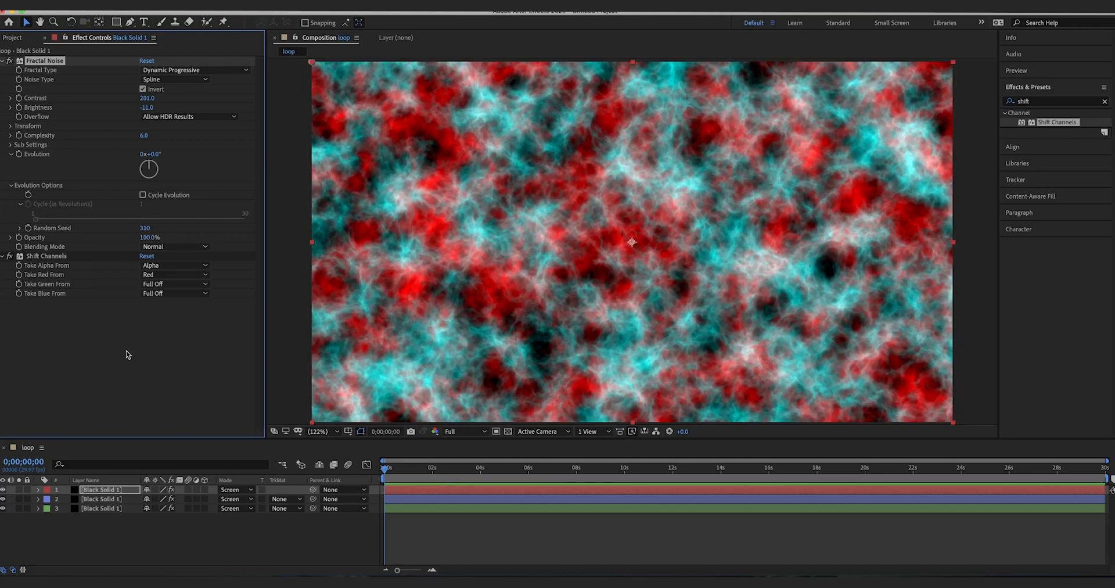
Step: Set the Fractal Noise random seed of the green-labelled layer to 300 in its evolution options
click(102, 508)
click(10, 185)
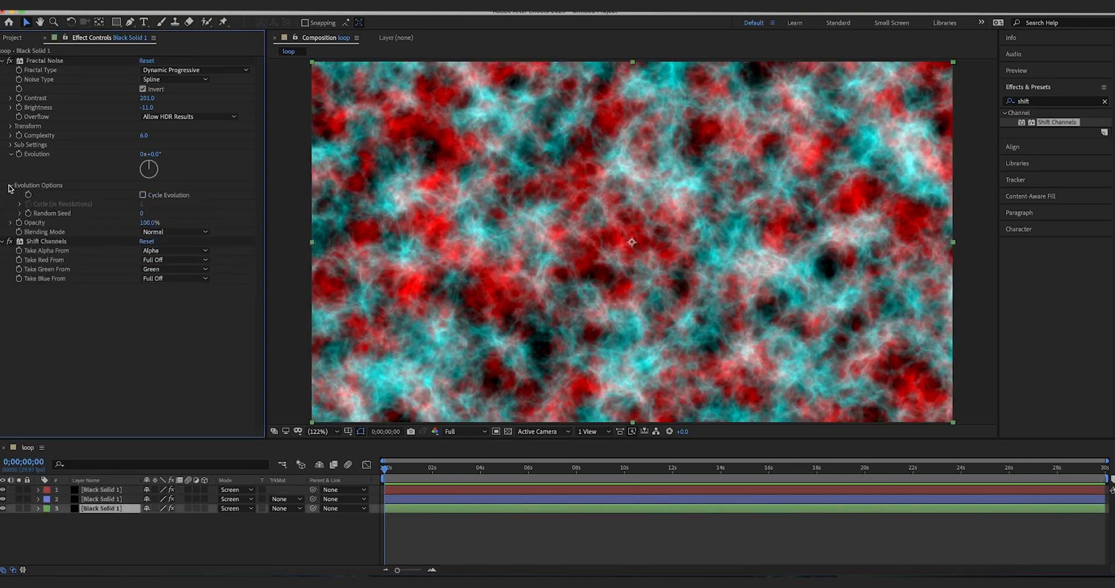
drag(141, 216, 157, 216)
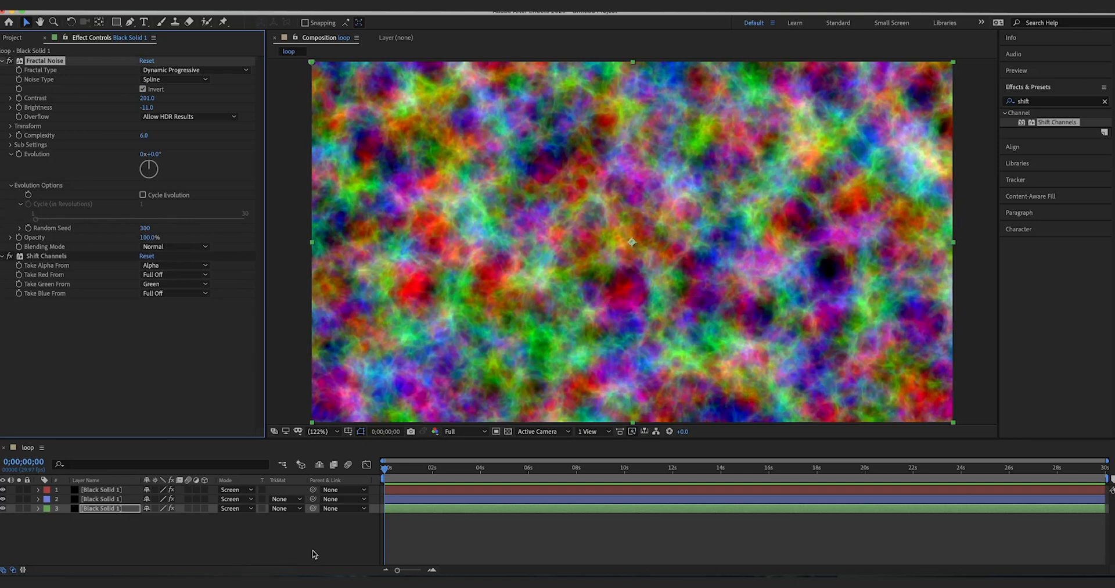
Step: Animate the red-labelled layer's Fractal Noise Evolution with the expression time*150 and briefly preview the motion
click(102, 489)
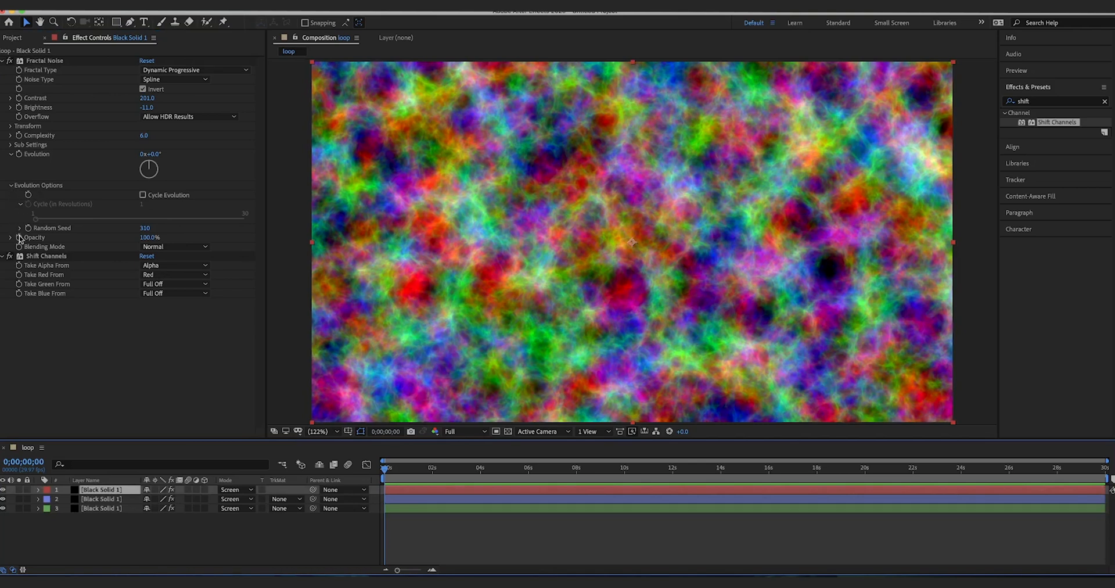
click(19, 155)
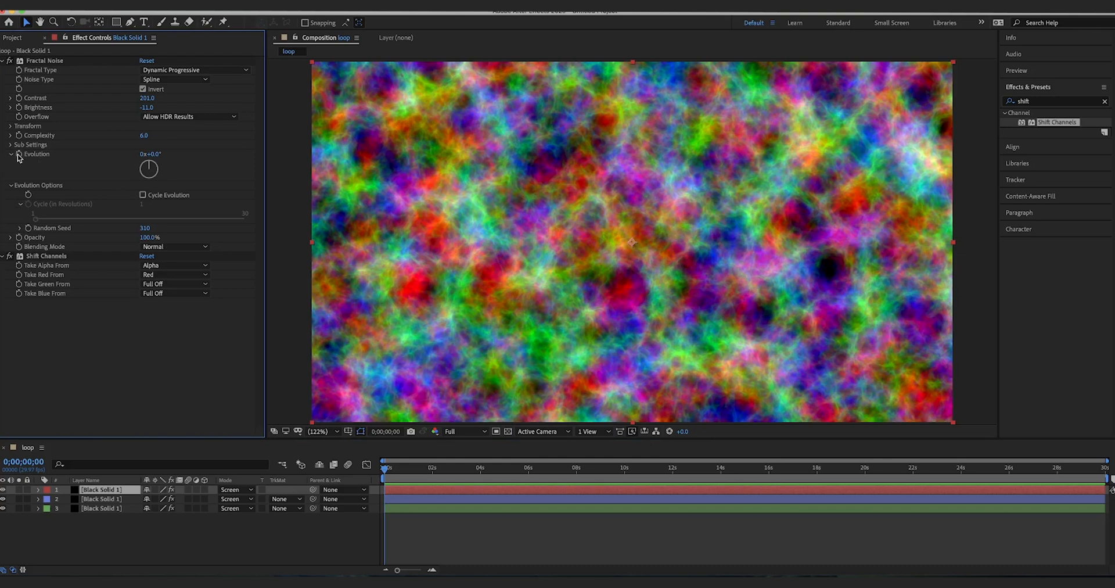
alt+click(20, 155)
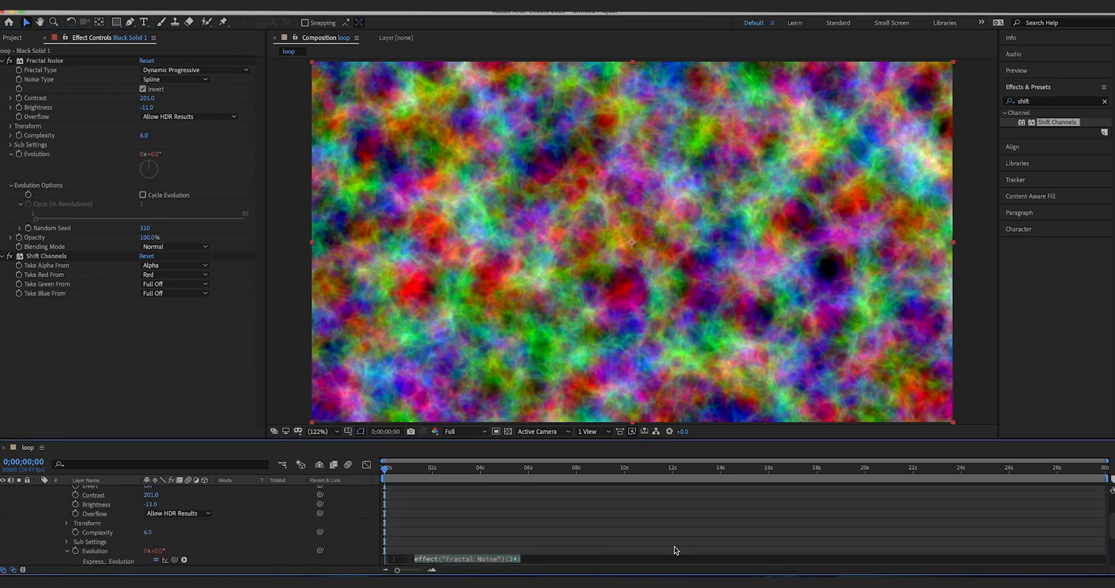
key(BackSpace)
text(time)
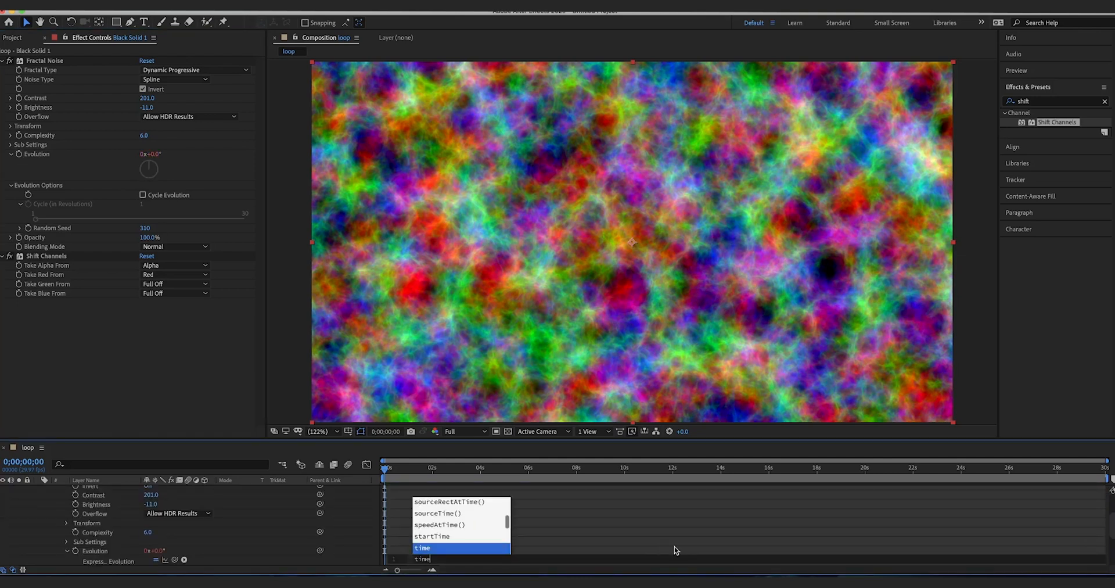
text(*150)
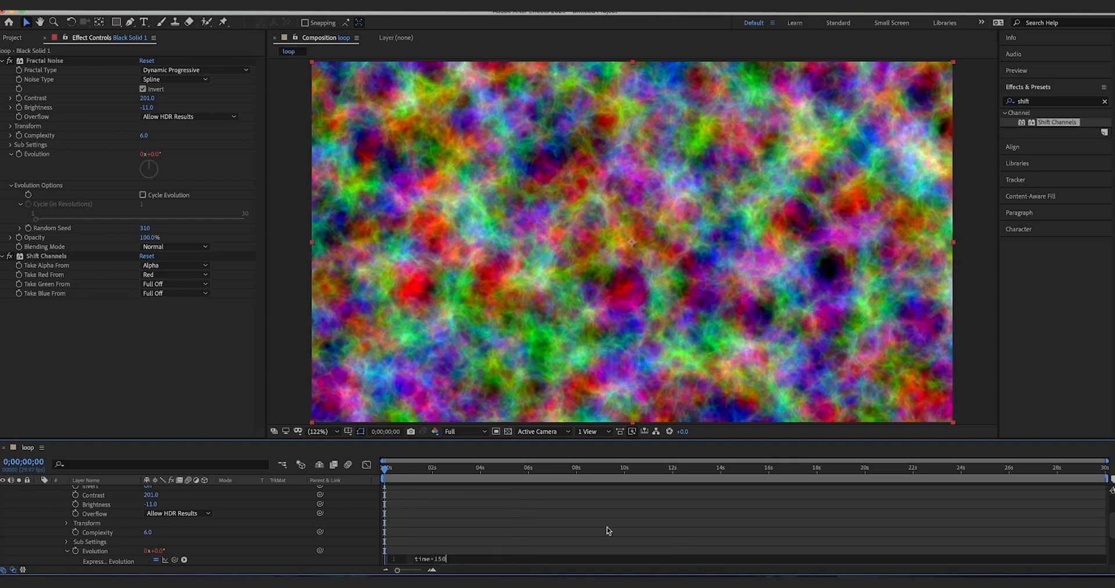
click(607, 527)
key(space)
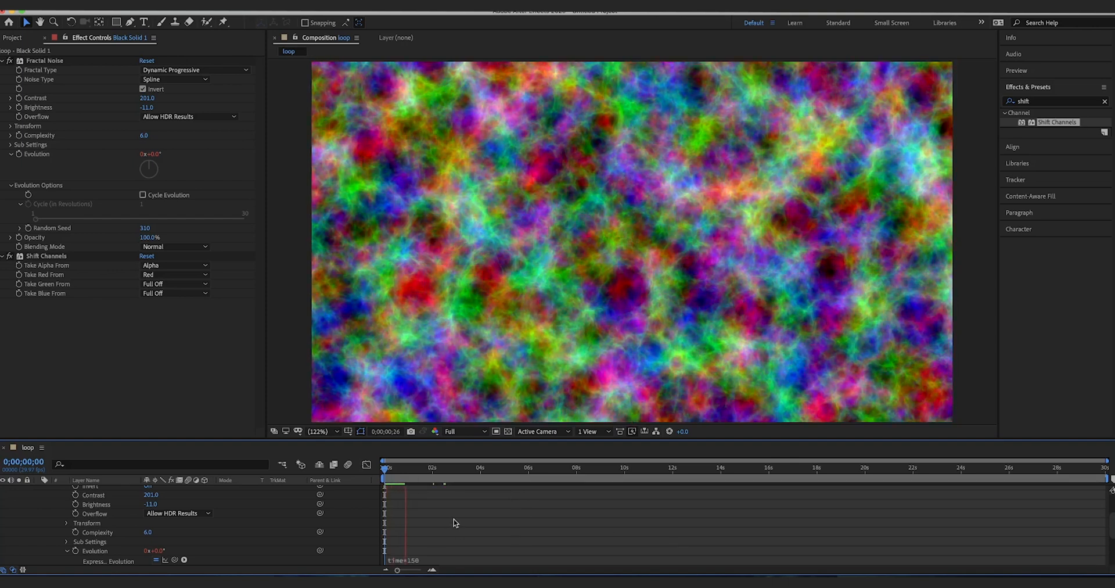
key(space)
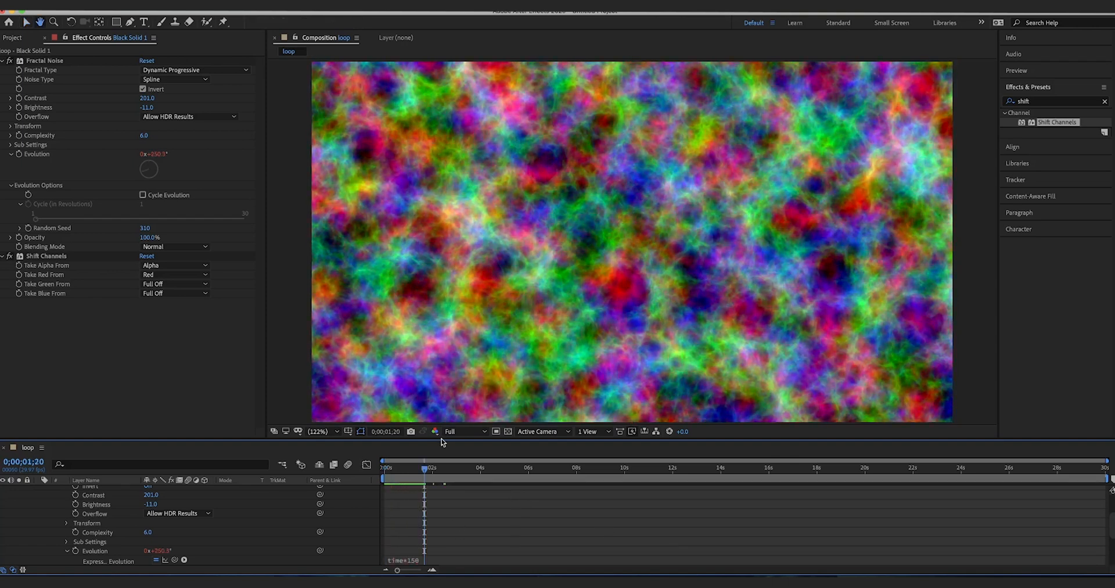
Step: Animate the blue-labelled layer's Fractal Noise Evolution with the expression time*160 and preview the motion
scroll(245, 526, up, 3)
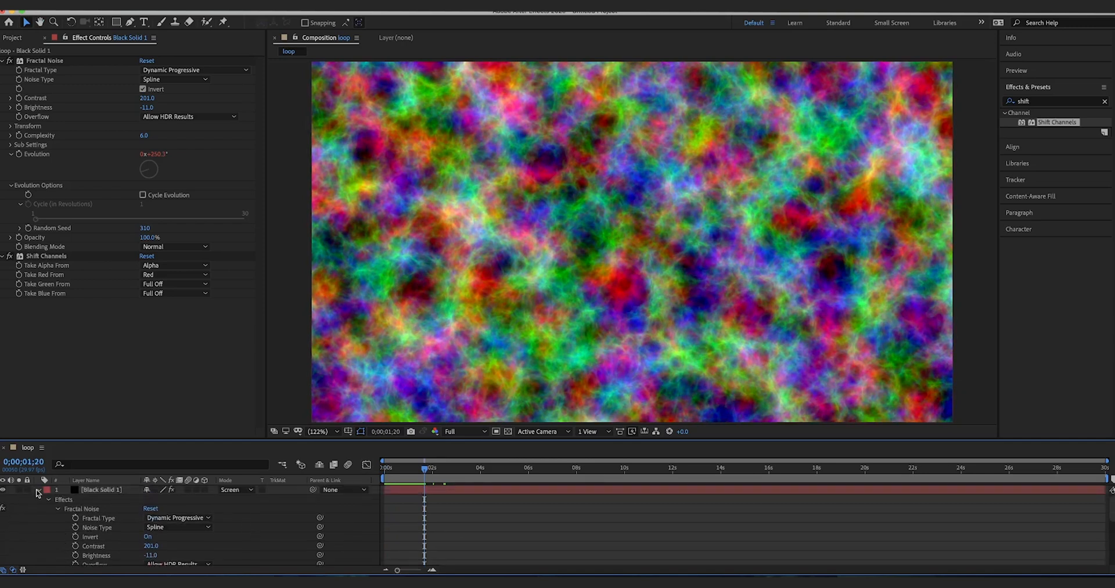
click(38, 490)
click(93, 500)
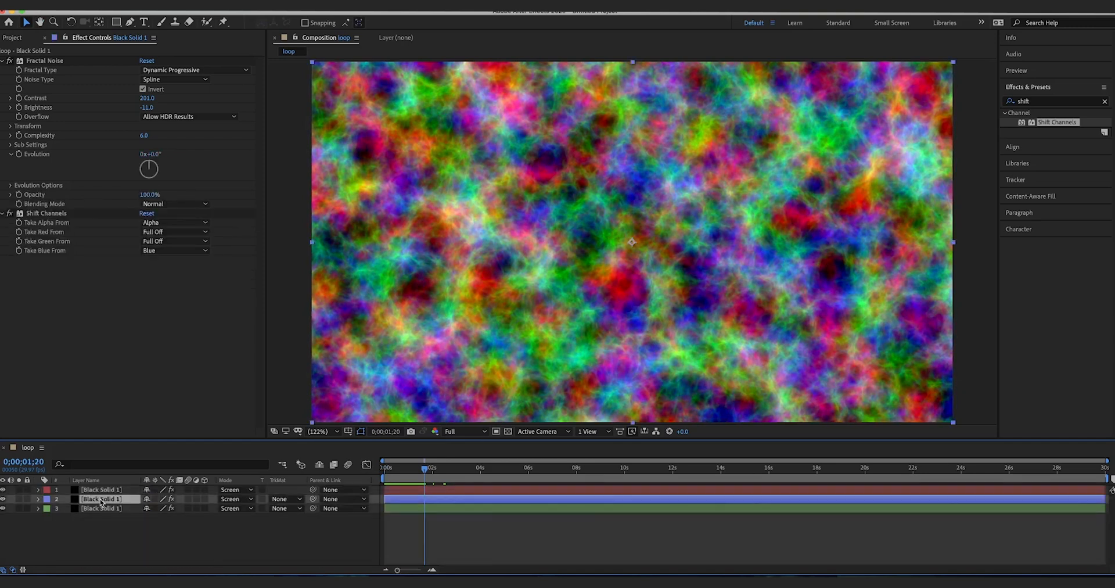
alt+click(18, 154)
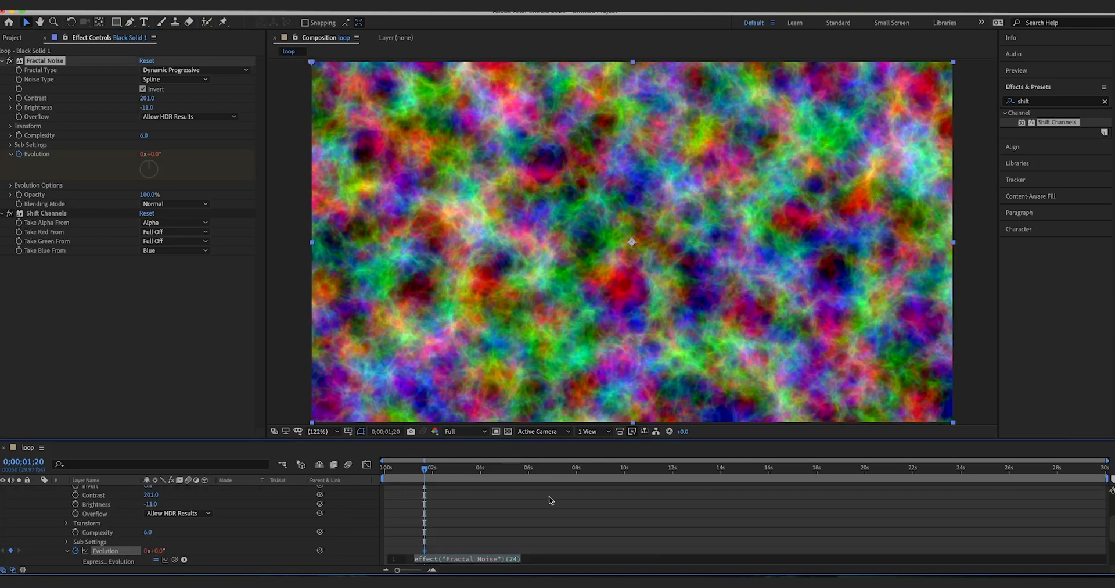
key(BackSpace)
text(ti)
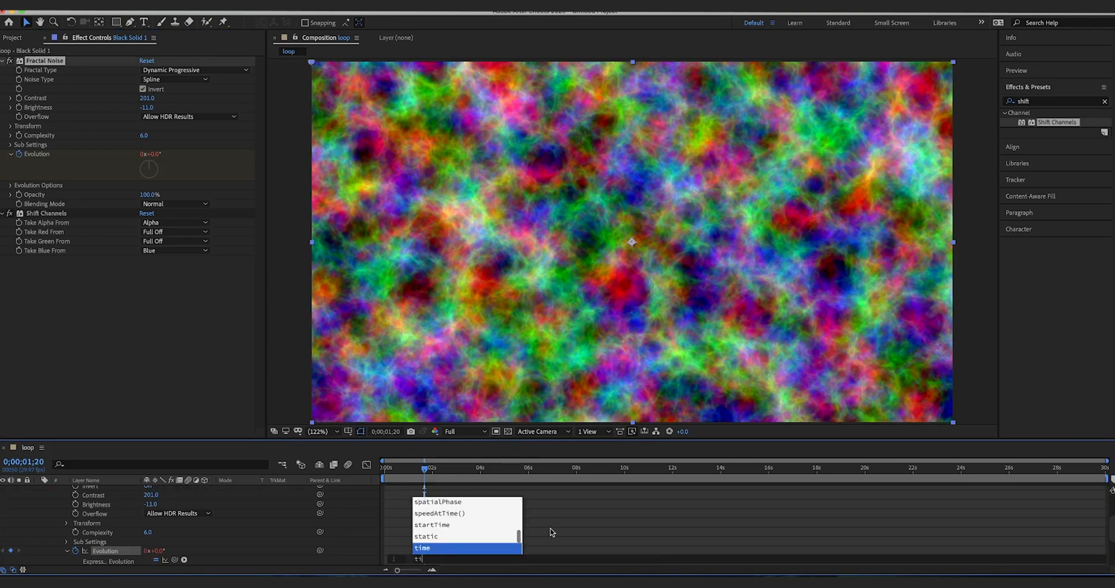
text(me*)
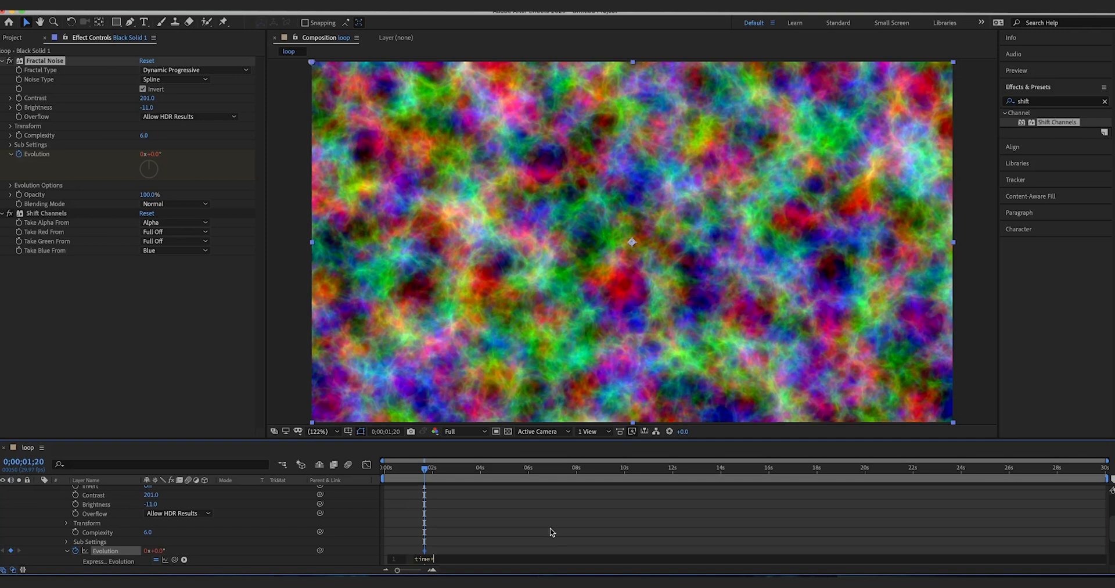
text(160)
click(551, 531)
key(space)
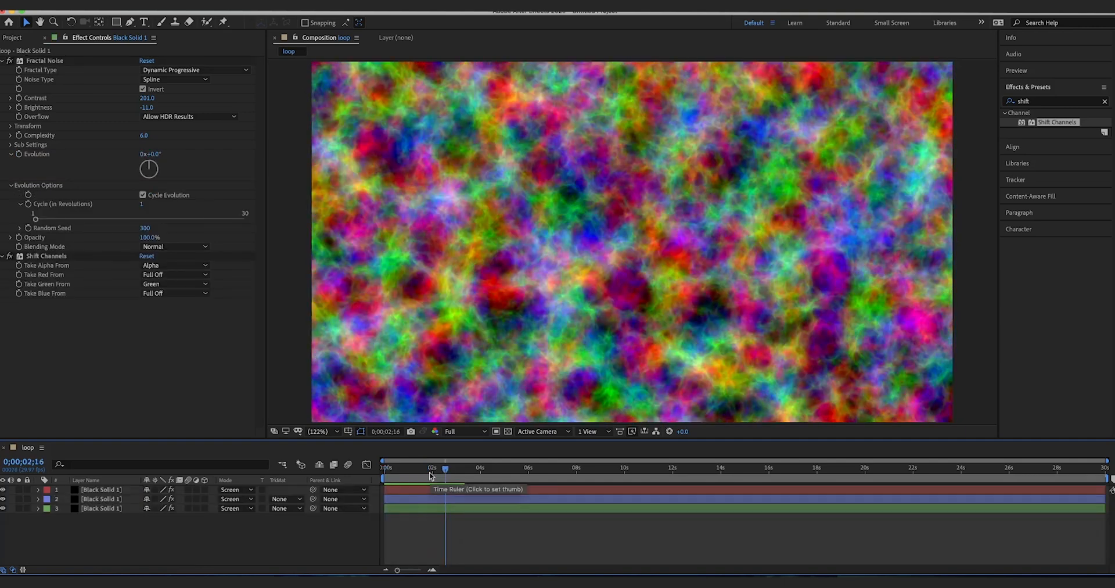
Step: Set the red-labelled layer's Fractal Noise Contrast to 207 and Brightness to -12
click(107, 491)
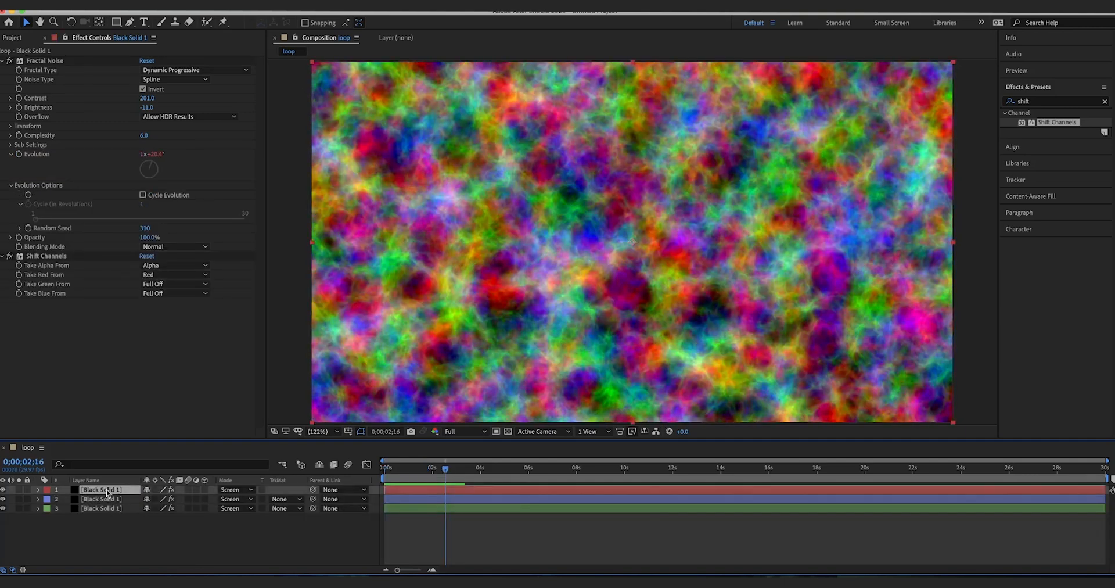
click(146, 99)
mouse_move(149, 98)
mouse_down()
mouse_move(95, 95)
mouse_move(146, 92)
mouse_move(148, 108)
mouse_move(170, 107)
mouse_move(147, 106)
mouse_up()
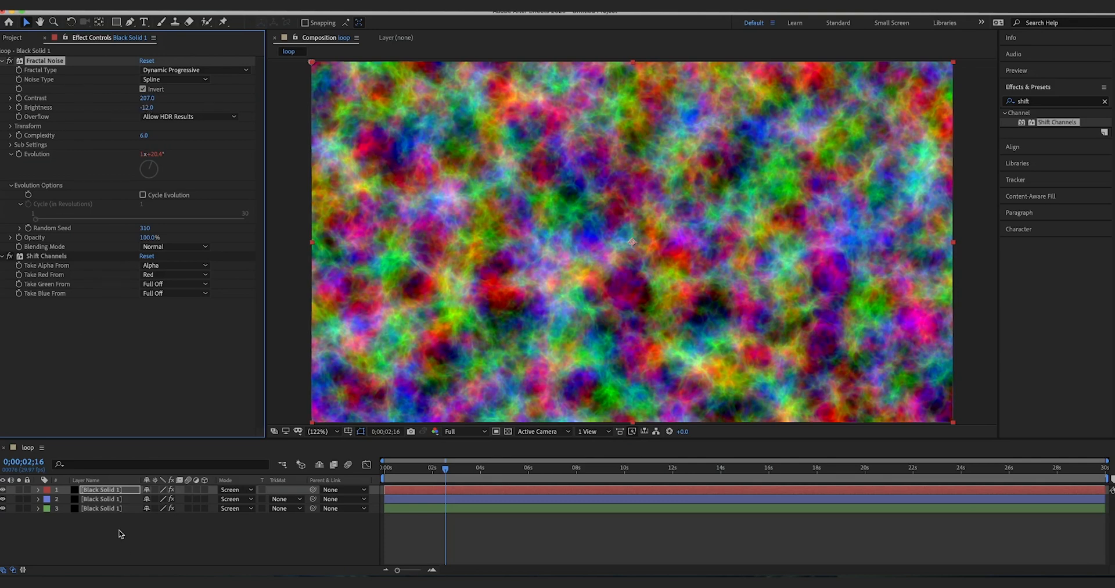
Step: Set the blue-labelled layer's Fractal Noise Contrast to 341 and Brightness to 8
click(112, 498)
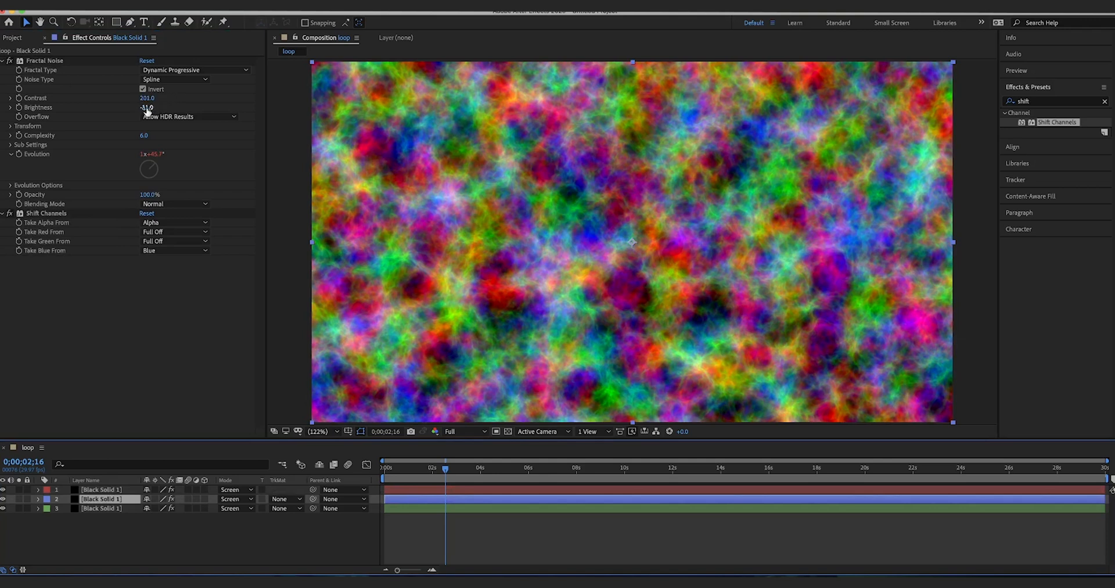
drag(147, 109, 220, 95)
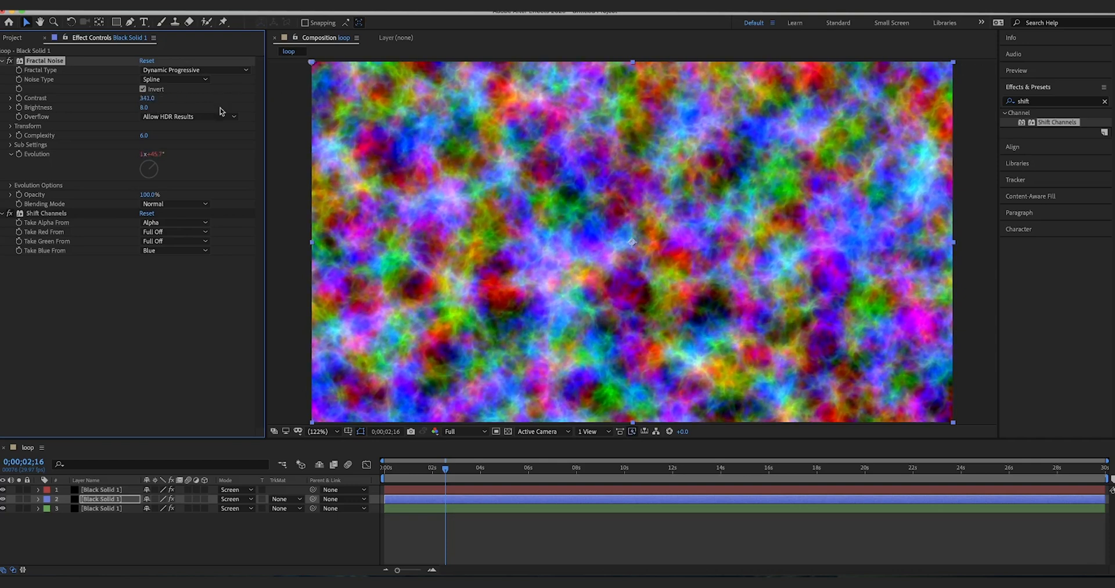
click(250, 552)
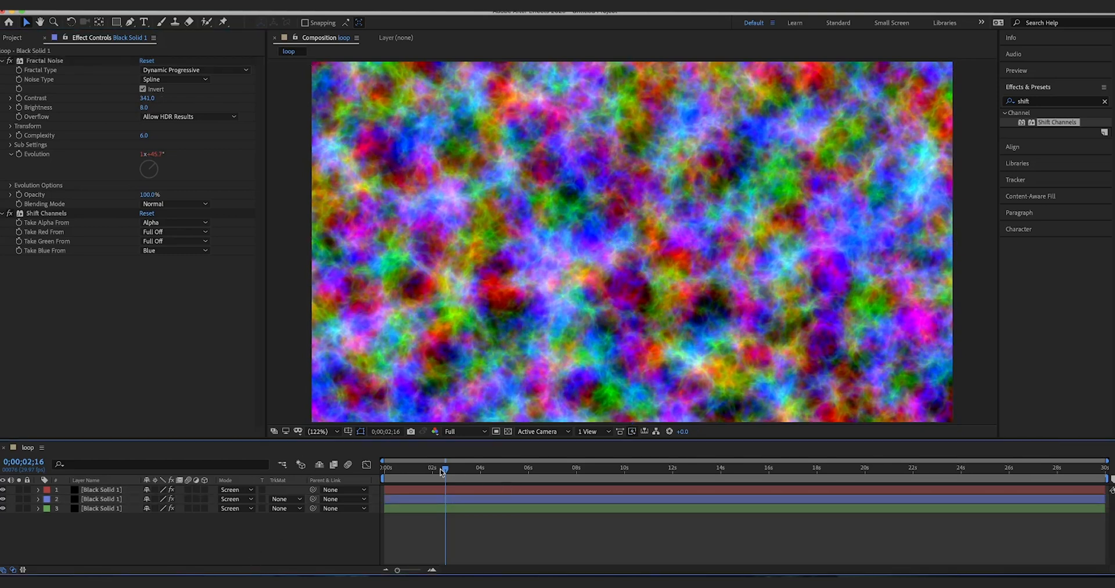
Step: Scale the red-labelled layer to 142% and preview the composition from the beginning
drag(445, 468, 425, 468)
click(114, 489)
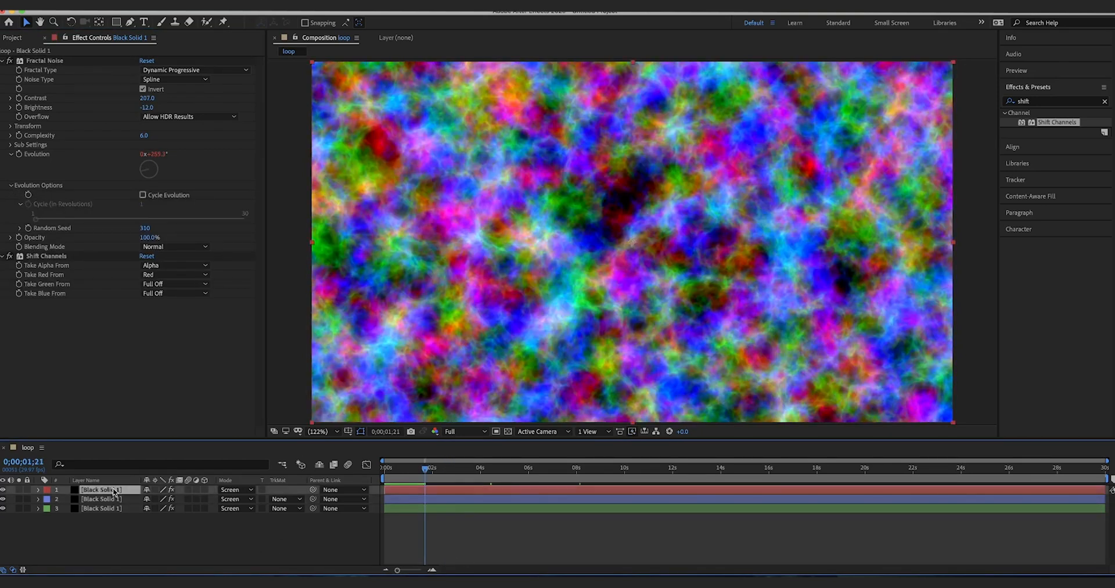
key(s)
drag(161, 499, 205, 499)
key(space)
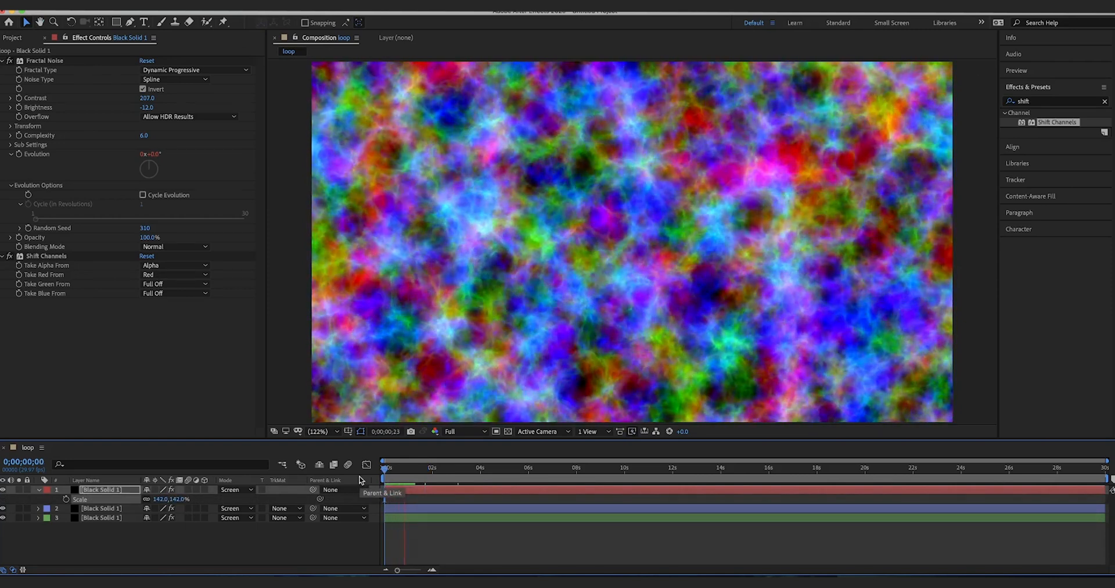
Step: Examine the green-labelled layer's Fractal Noise properties in the timeline
click(111, 517)
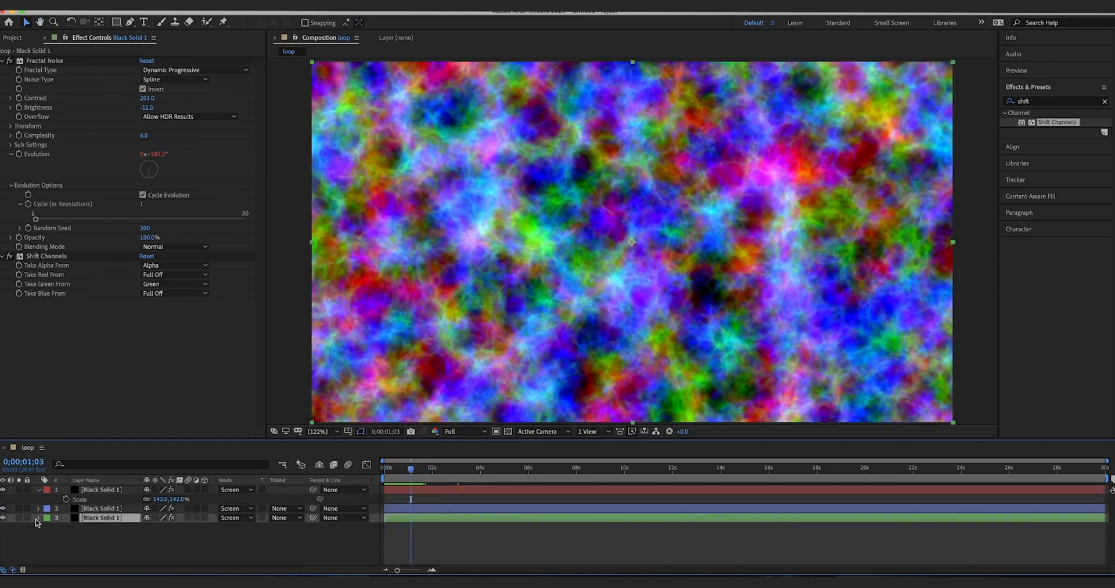
click(37, 518)
scroll(134, 537, down, 5)
scroll(134, 538, up, 1)
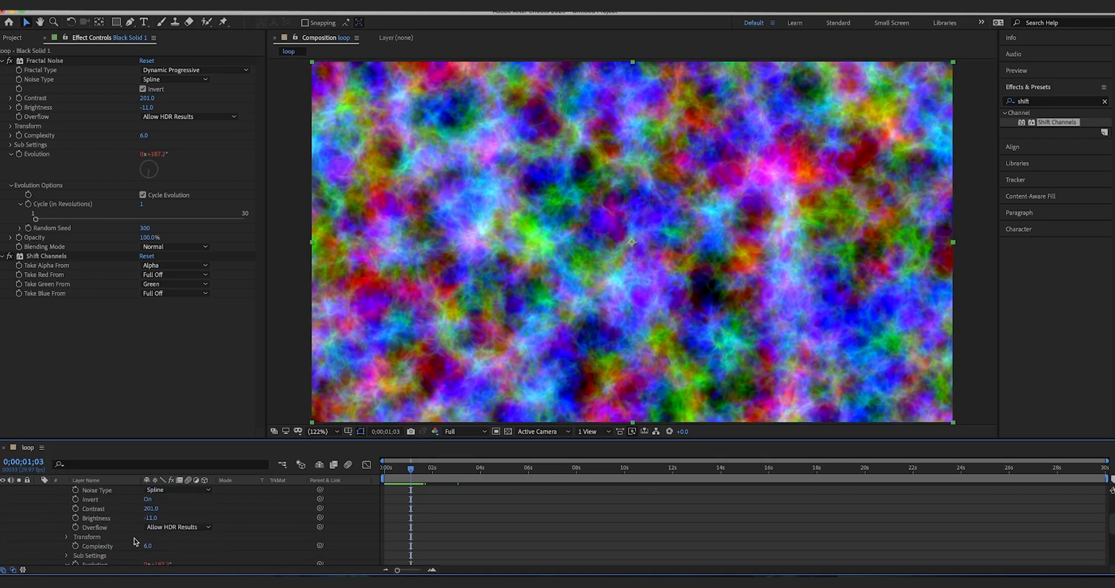
scroll(135, 538, up, 5)
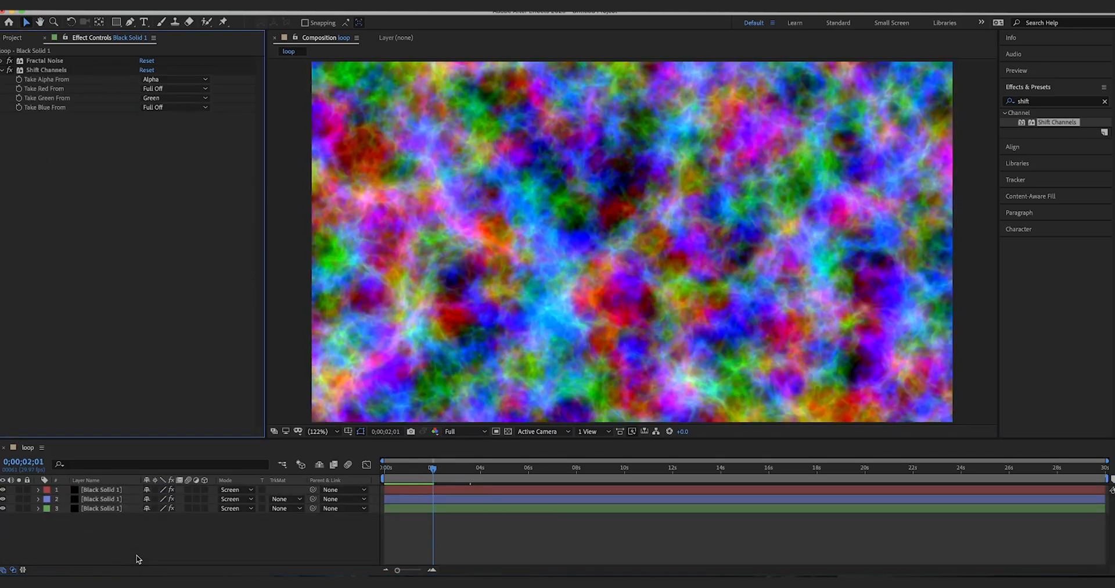
Step: Add an adjustment layer above the three solids and apply the CC Glass effect to it
click(197, 2)
mouse_move(203, 14)
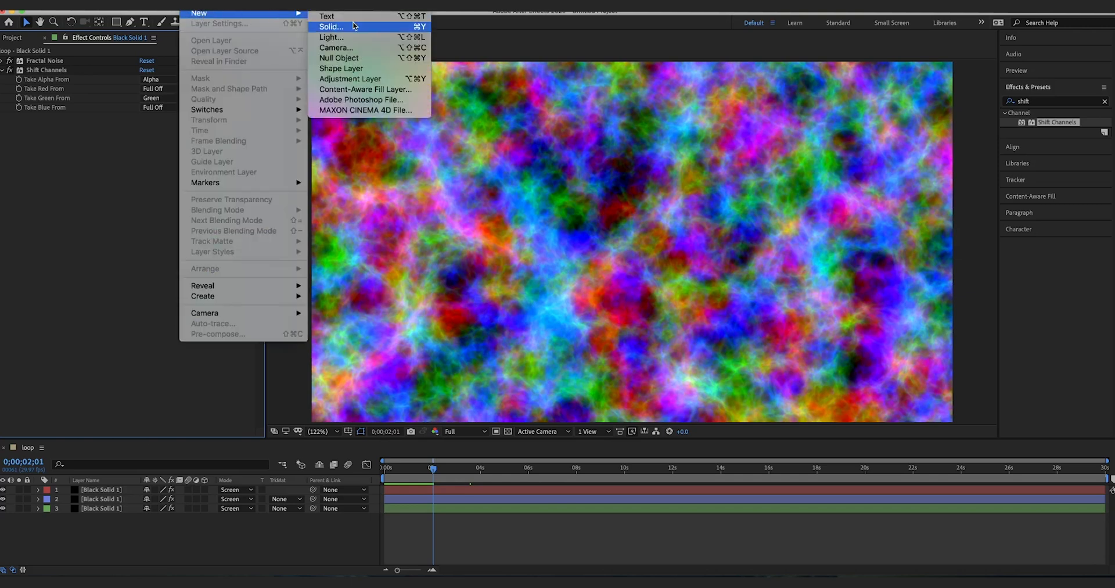
click(354, 79)
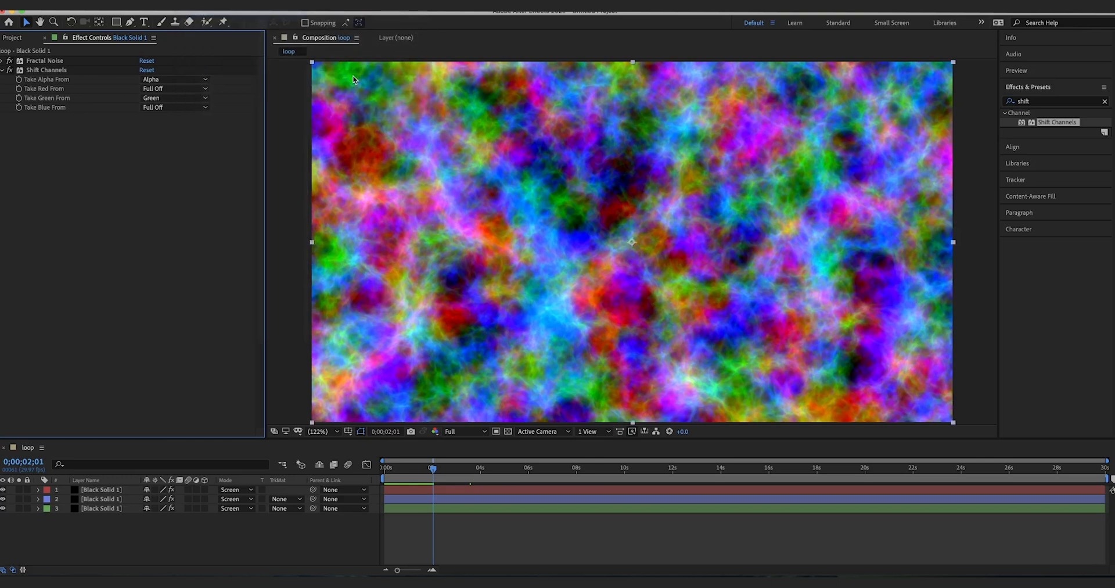
click(1105, 101)
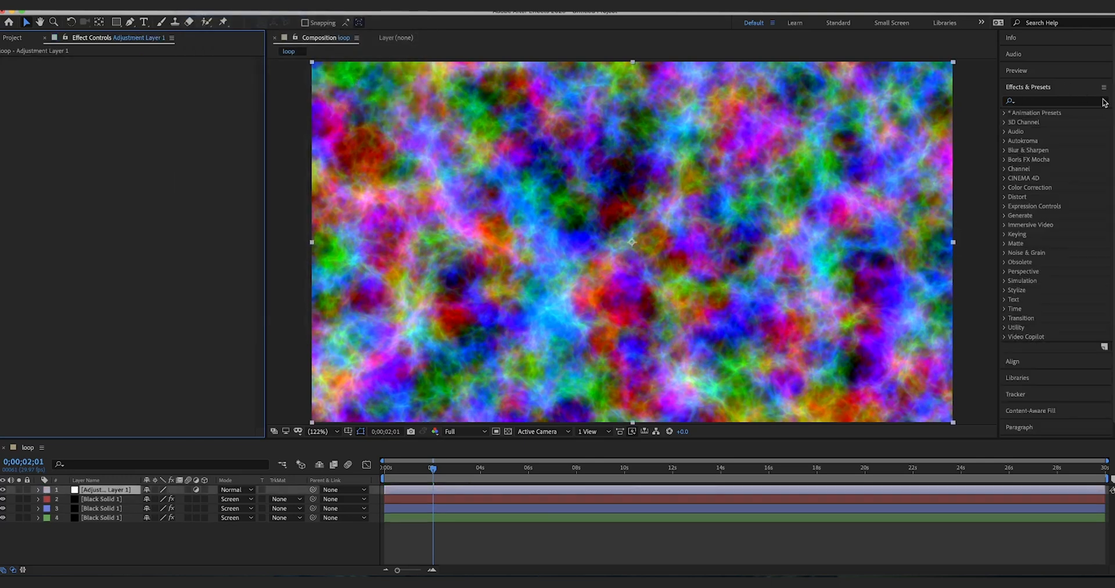
text(glass)
double_click(1063, 141)
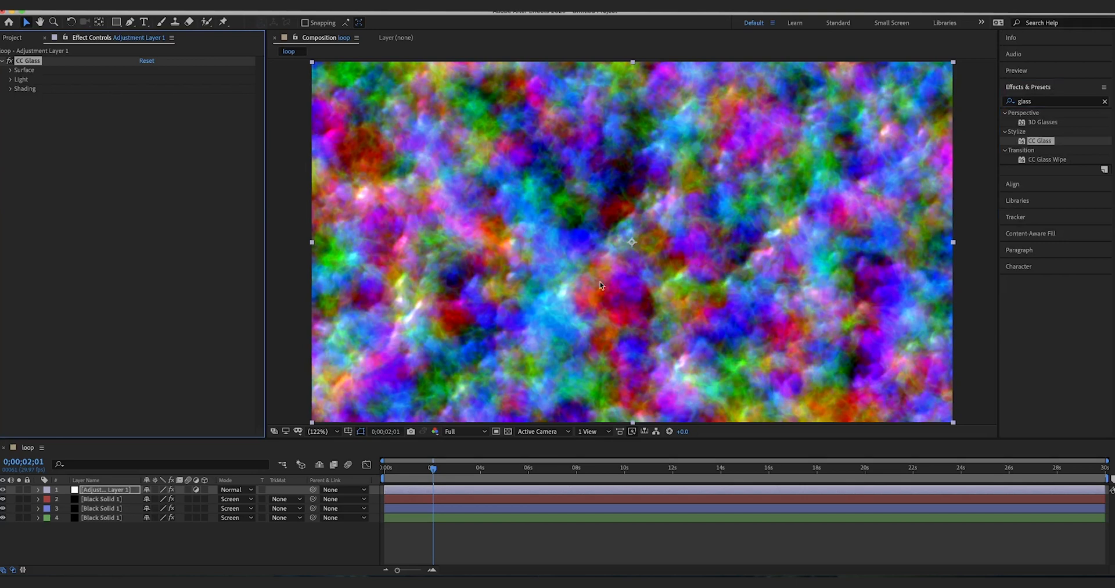
Step: Set the CC Glass surface Displacement to -184 and Height to 16, and preview the result from the start
drag(432, 468, 455, 468)
click(10, 70)
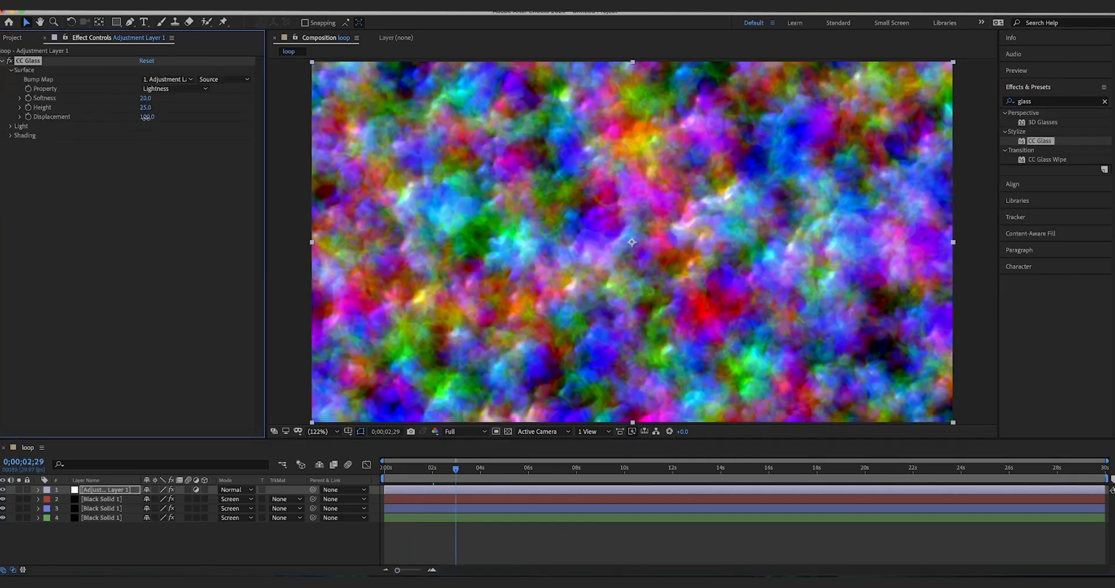
drag(147, 116, 8, 131)
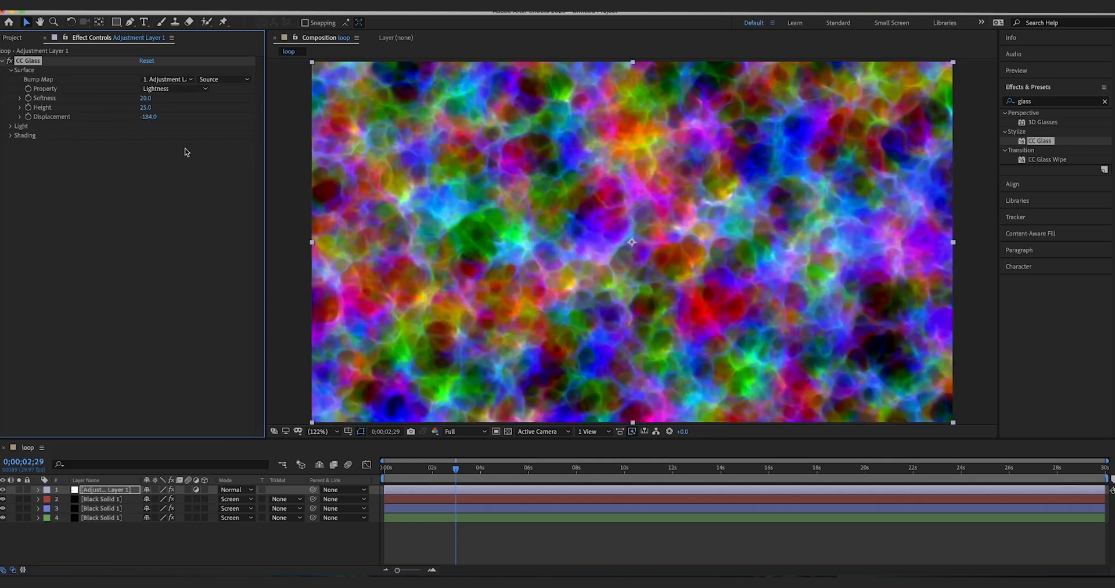
mouse_move(144, 108)
mouse_down()
mouse_move(156, 107)
mouse_move(136, 108)
mouse_up()
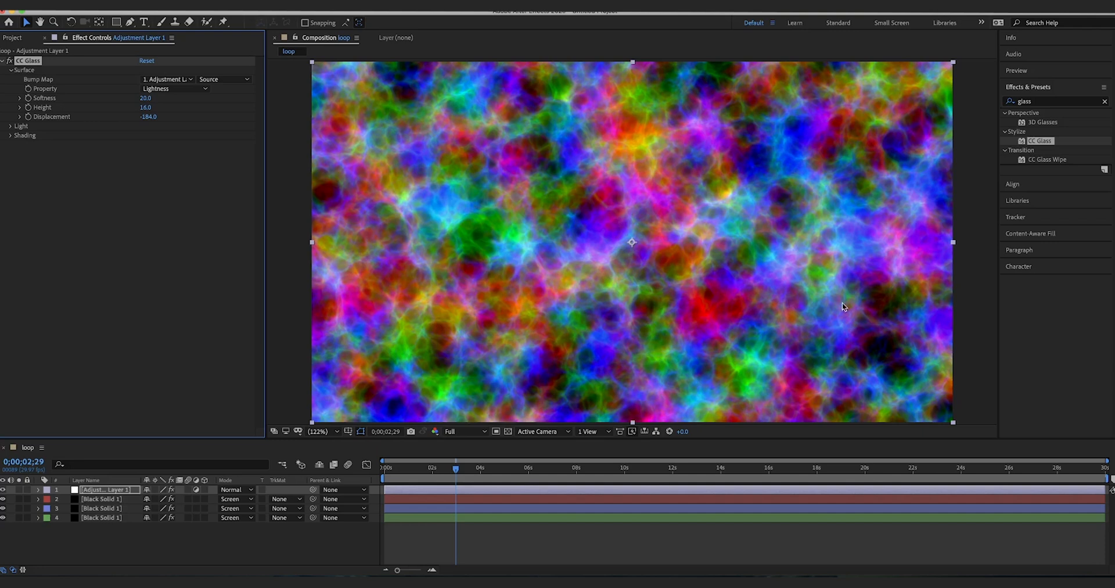
drag(457, 472, 369, 473)
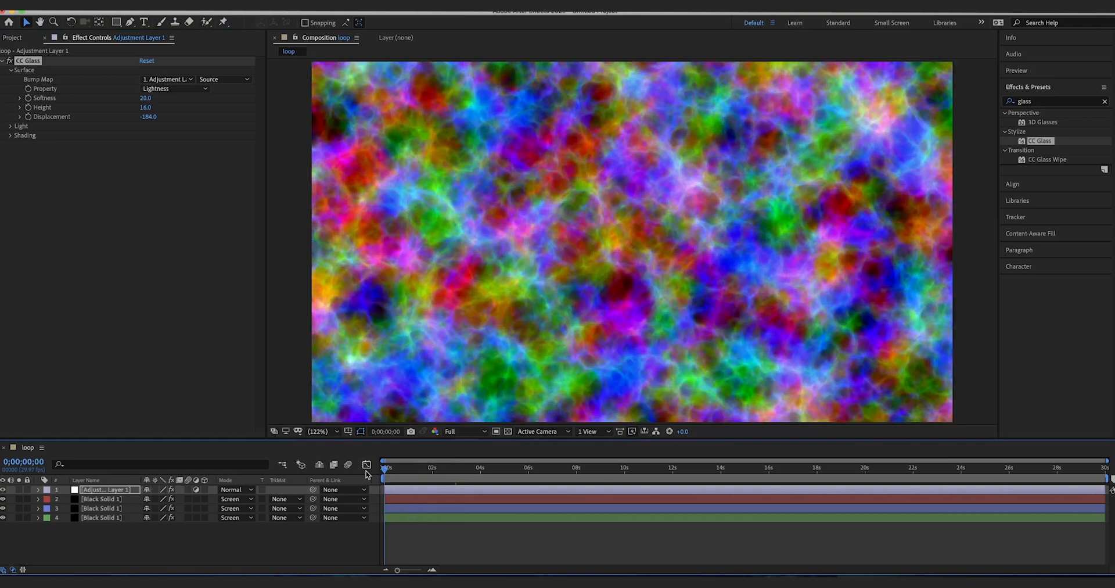
key(space)
Step: Pre-compose the adjustment layer and all three solids together, moving all attributes into the new composition
shift+click(116, 517)
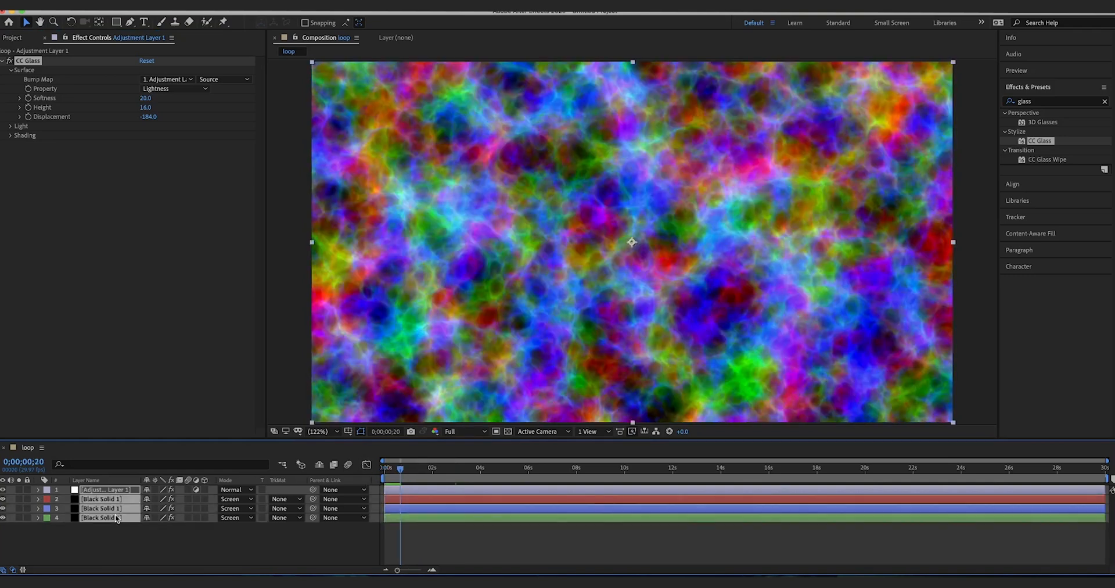
right_click(116, 517)
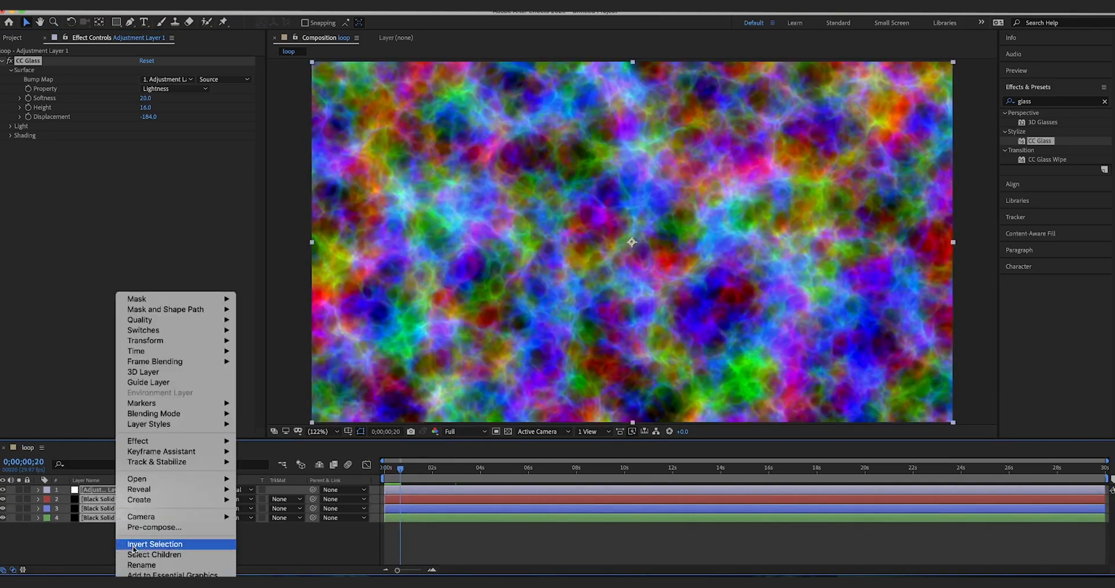
click(136, 528)
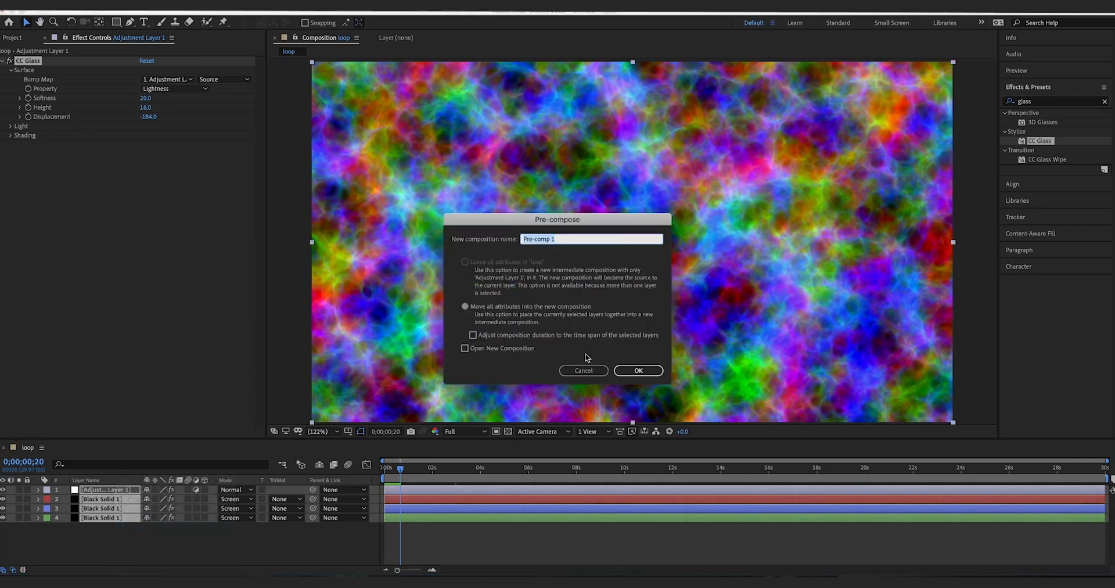
click(639, 370)
Step: Split the pre-composed layer at 0;00;10;00 and delete the part after that time
click(383, 471)
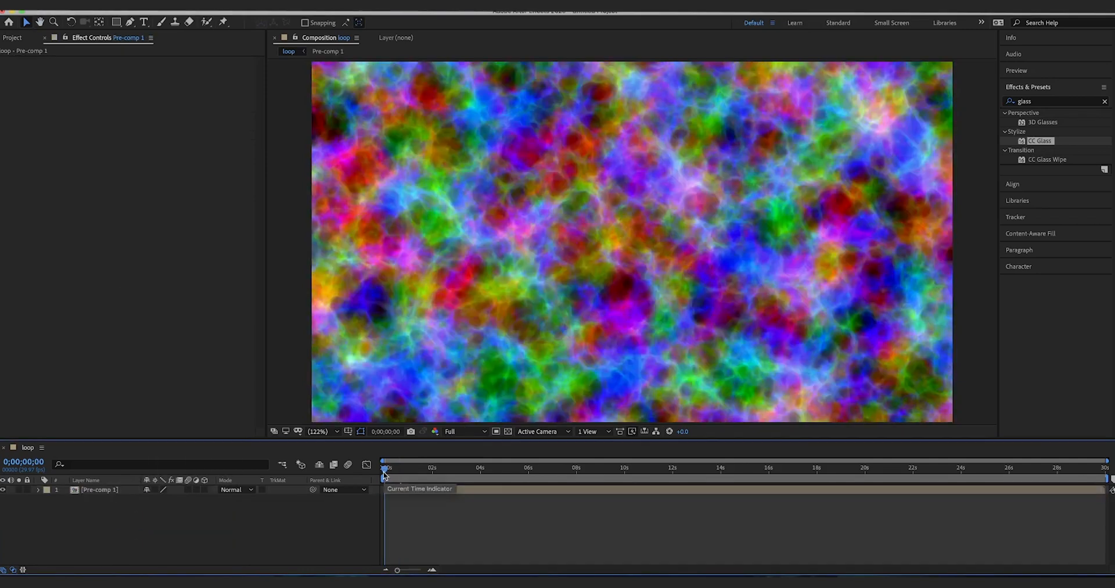
drag(383, 473, 624, 477)
click(626, 494)
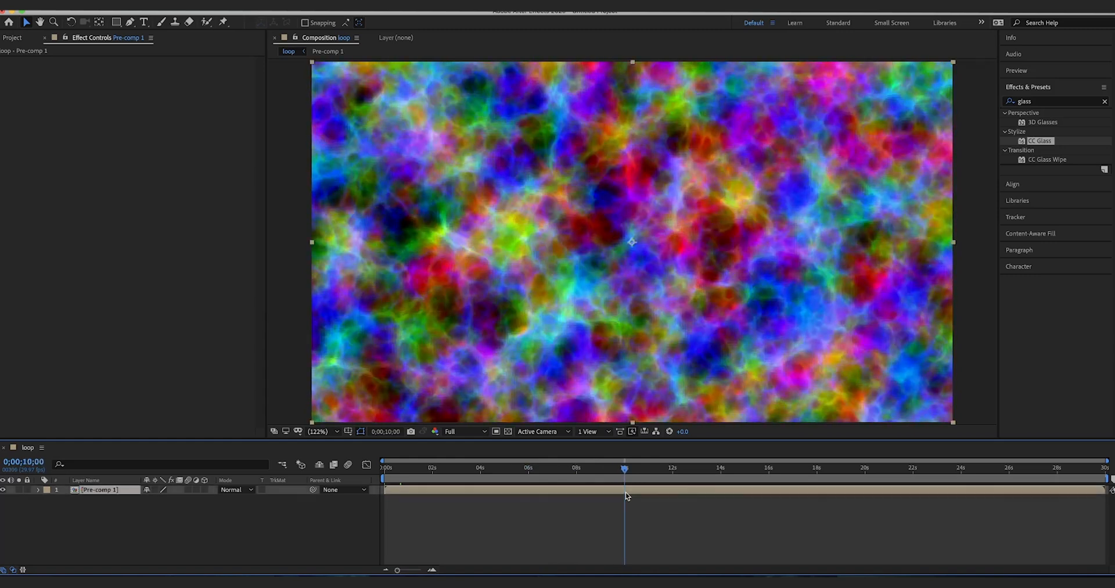
key(ctrl+shift+d)
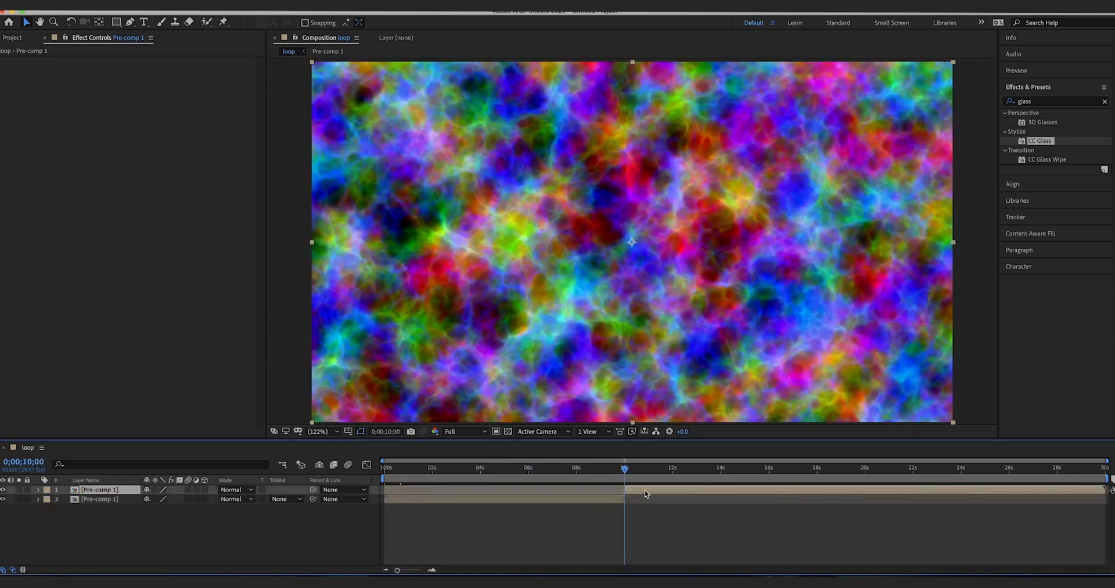
key(Delete)
Step: Split the trimmed pre-comp layer at 0;00;05;00 and move its second half to the start of the timeline
drag(616, 479, 472, 480)
drag(397, 569, 410, 570)
drag(567, 471, 625, 494)
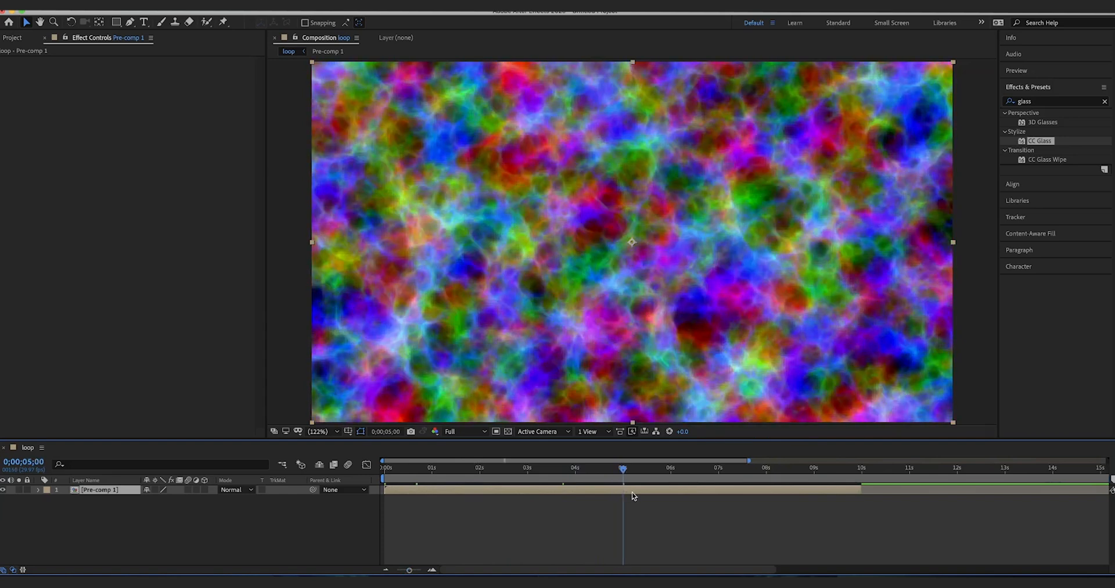
key(ctrl+shift+d)
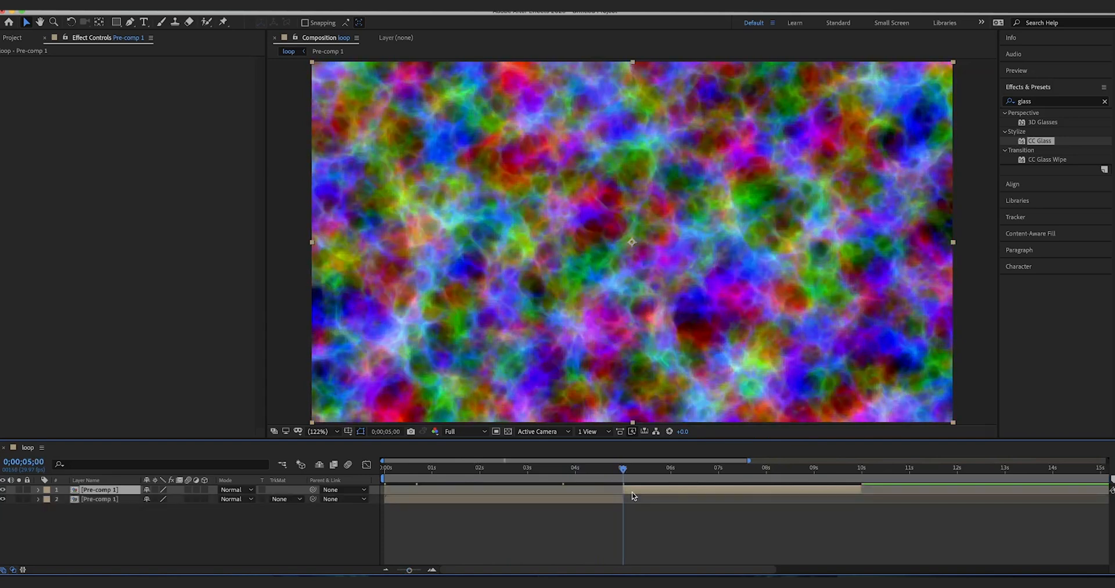
drag(695, 493, 522, 498)
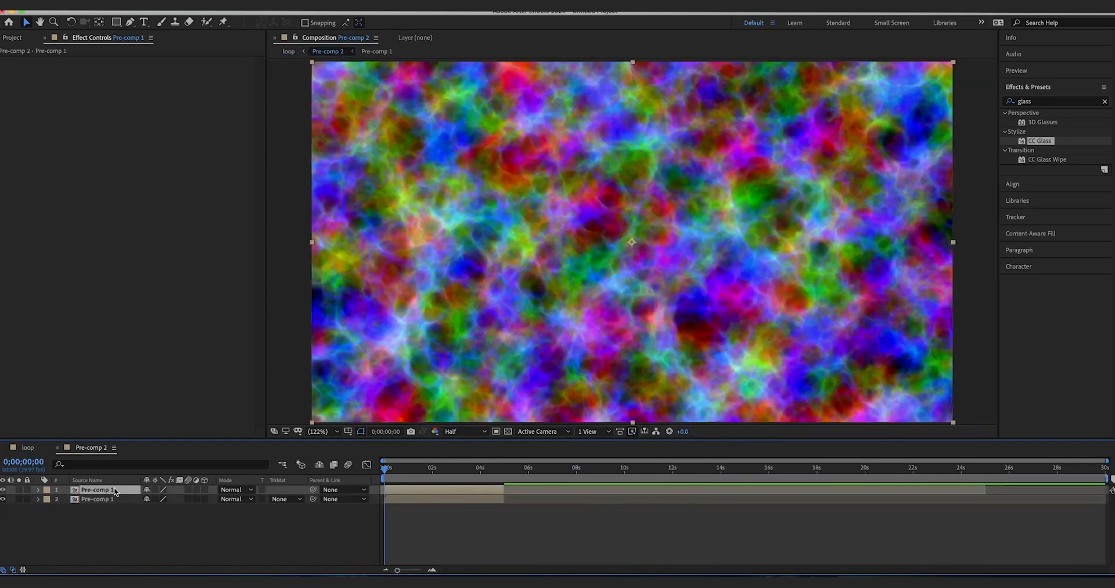
Step: Keyframe the upper pre-comp layer's Opacity from 100% at 0;00;00;00 to 0% at 0;00;04;29
key(t)
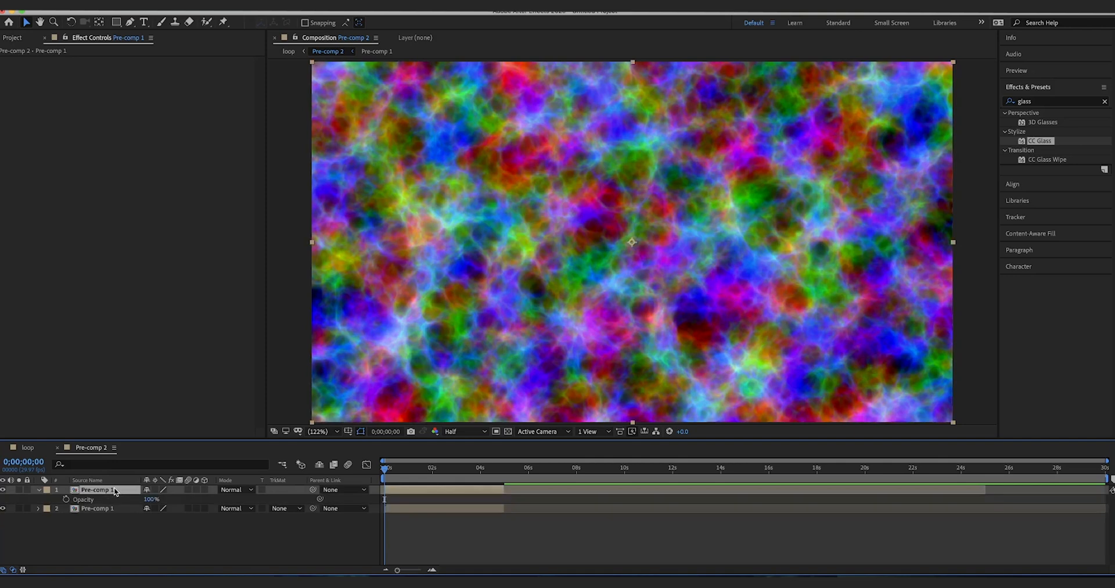
click(66, 499)
drag(400, 469, 504, 475)
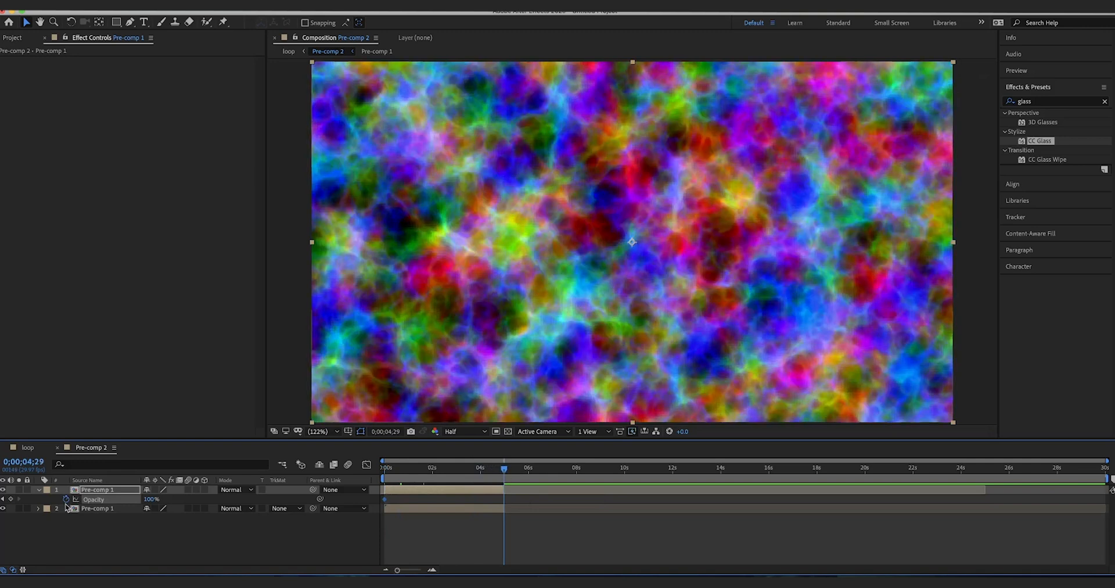
drag(153, 503, 105, 503)
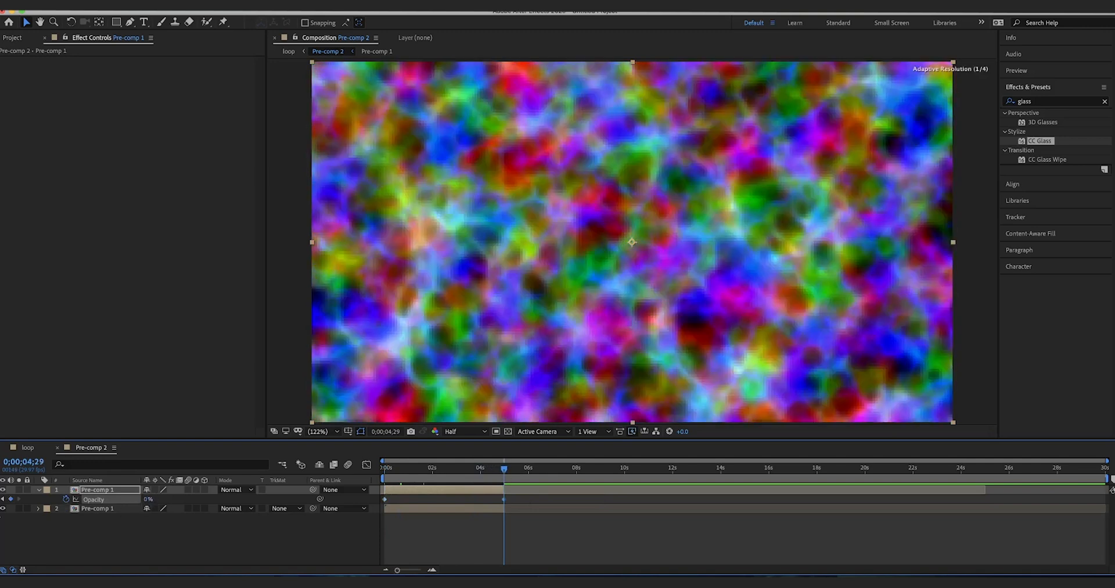
Step: Preview the opacity crossfade from the beginning and check the frame at 0;00;04;29
drag(502, 470, 343, 476)
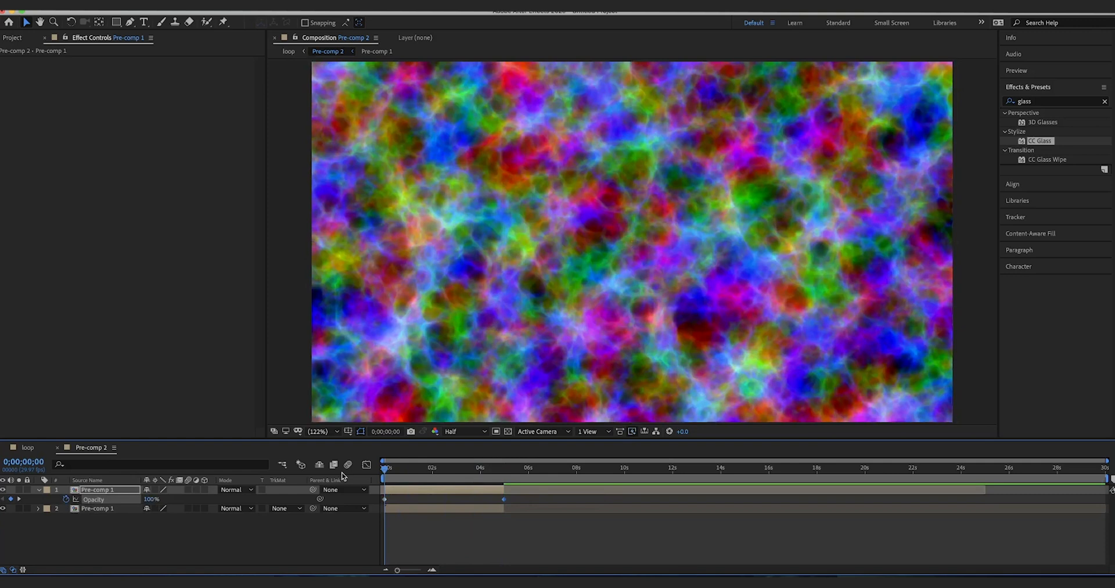
key(space)
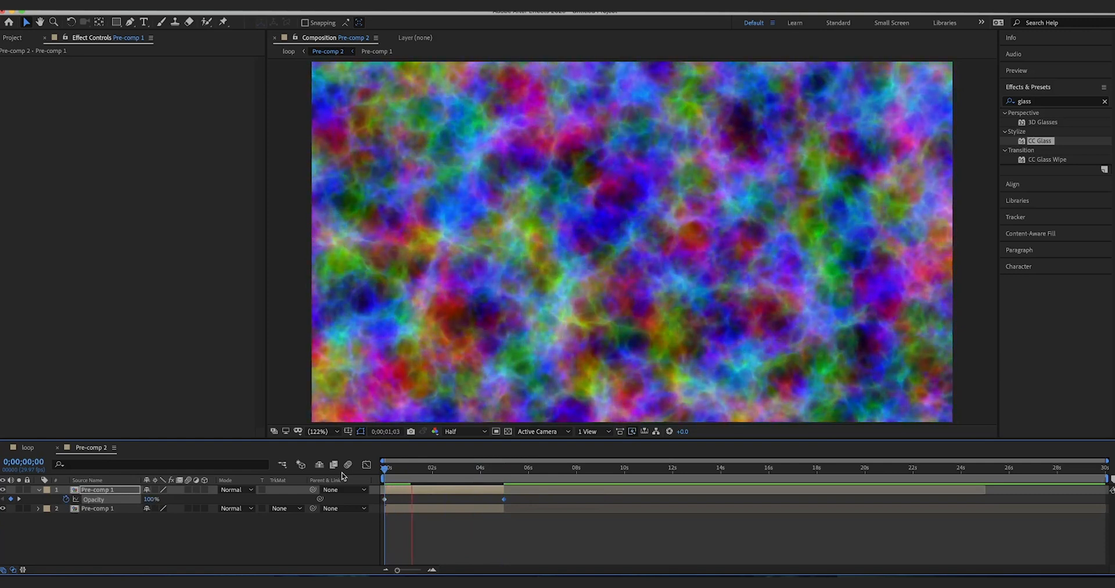
key(space)
drag(414, 468, 505, 480)
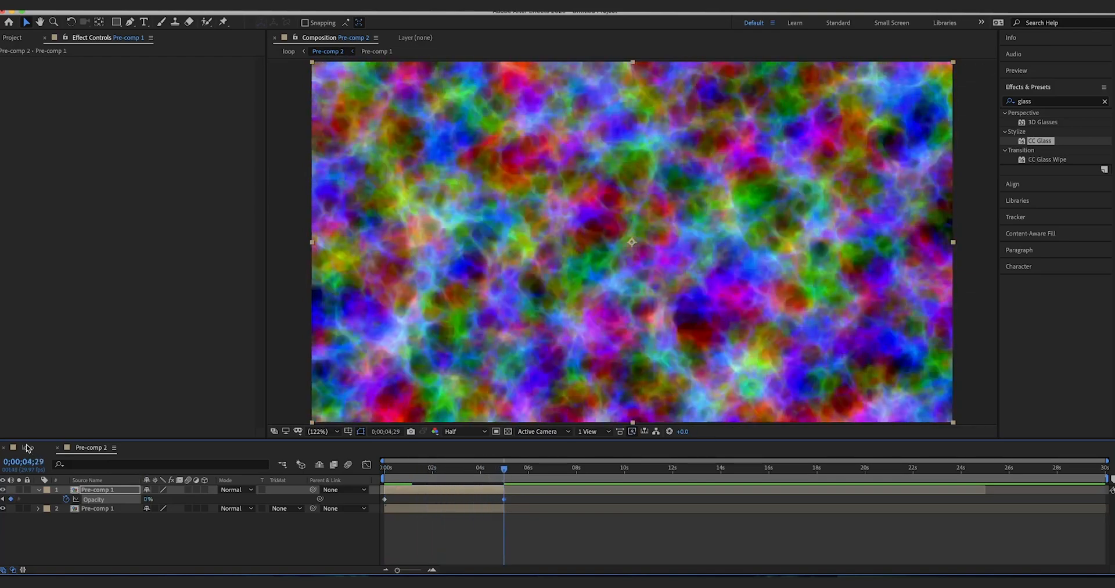